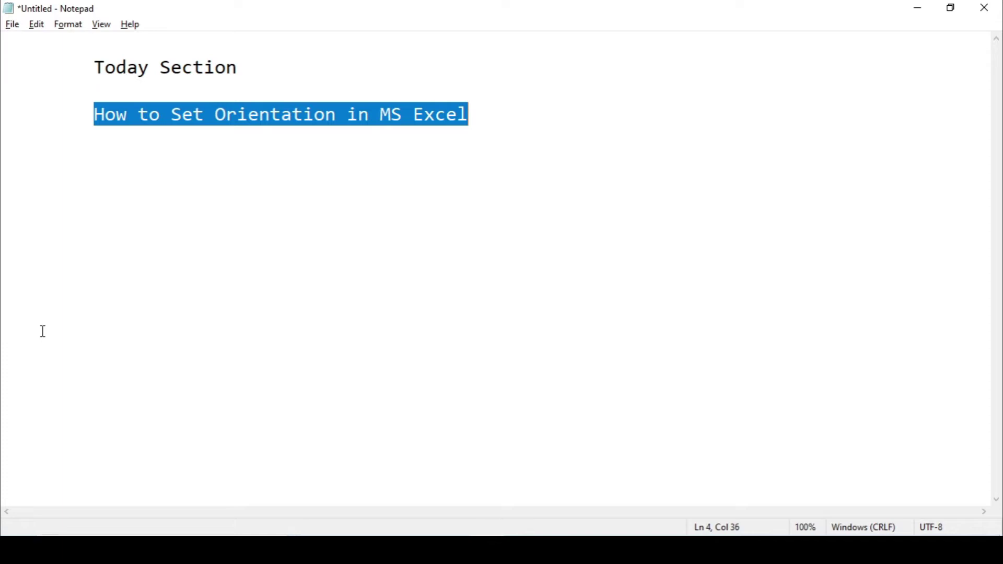
Step: Switch to the Excel workbook and angle the First Name header in D6 counterclockwise
{"action": "key", "text": "alt+Tab"}
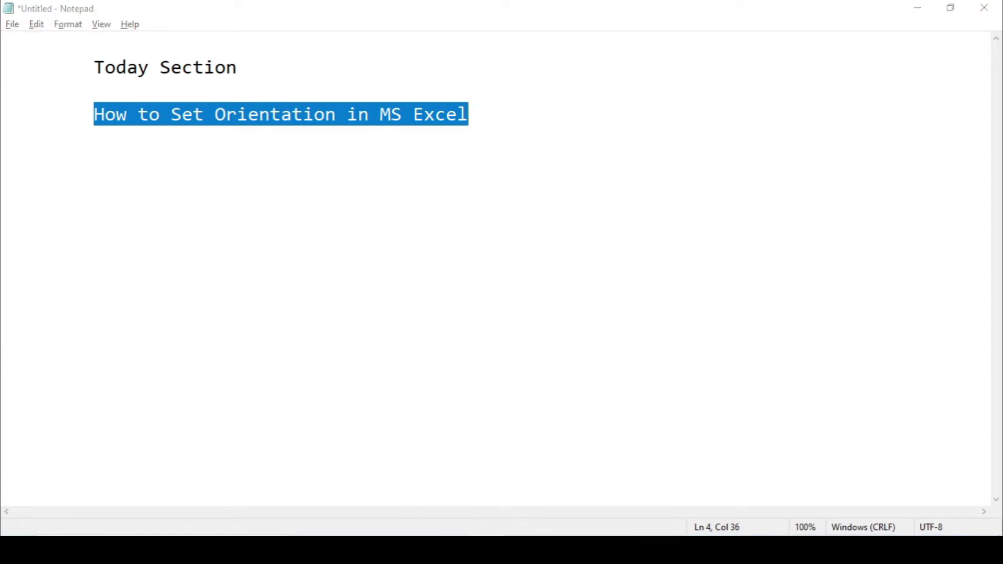
{"action": "left_click", "coordinate": [250, 390]}
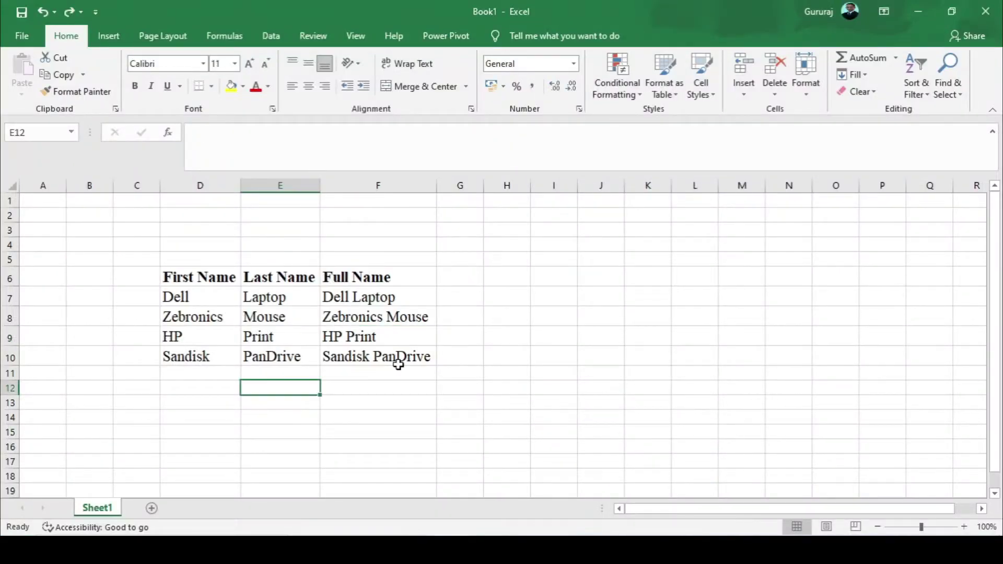
{"action": "left_click", "coordinate": [389, 349]}
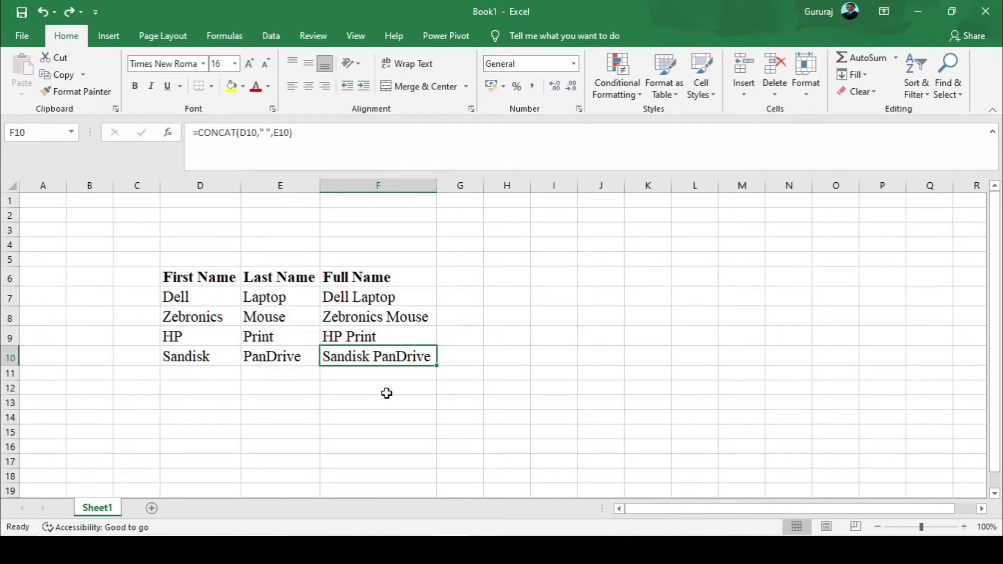
{"action": "left_click", "coordinate": [193, 281]}
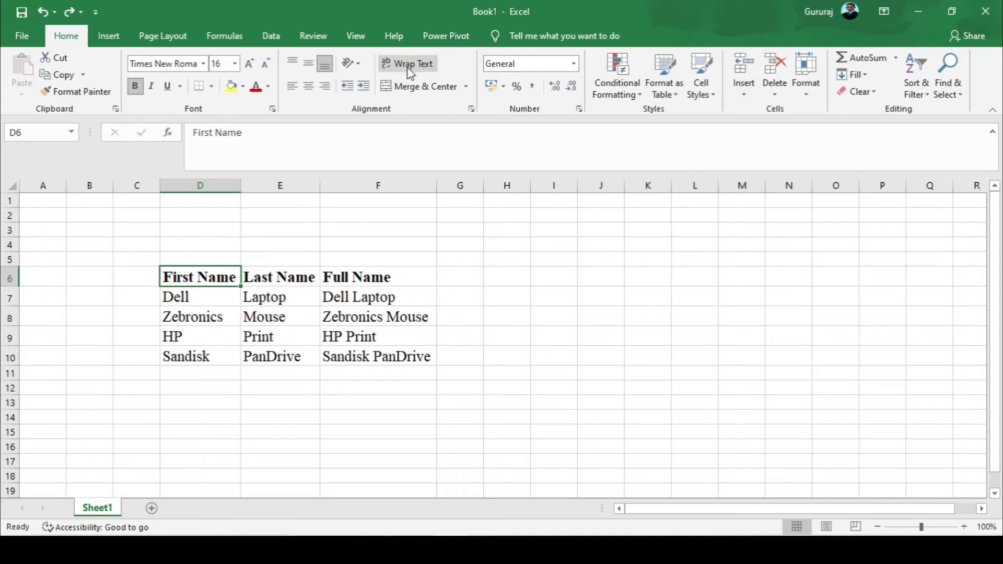
{"action": "left_click", "coordinate": [358, 64]}
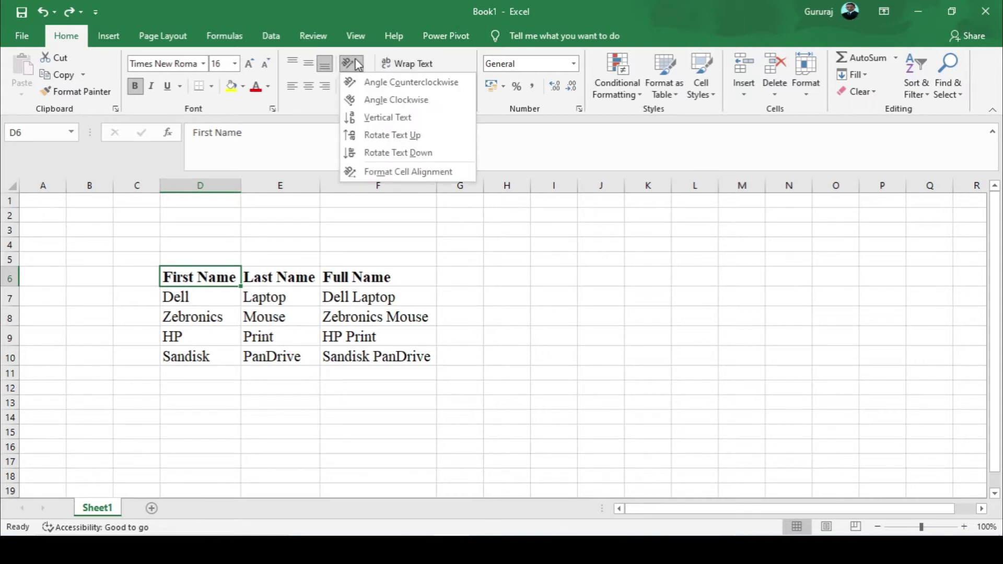
{"action": "left_click", "coordinate": [378, 83]}
Step: Angle the Last Name header in E6 clockwise
{"action": "left_click", "coordinate": [298, 303]}
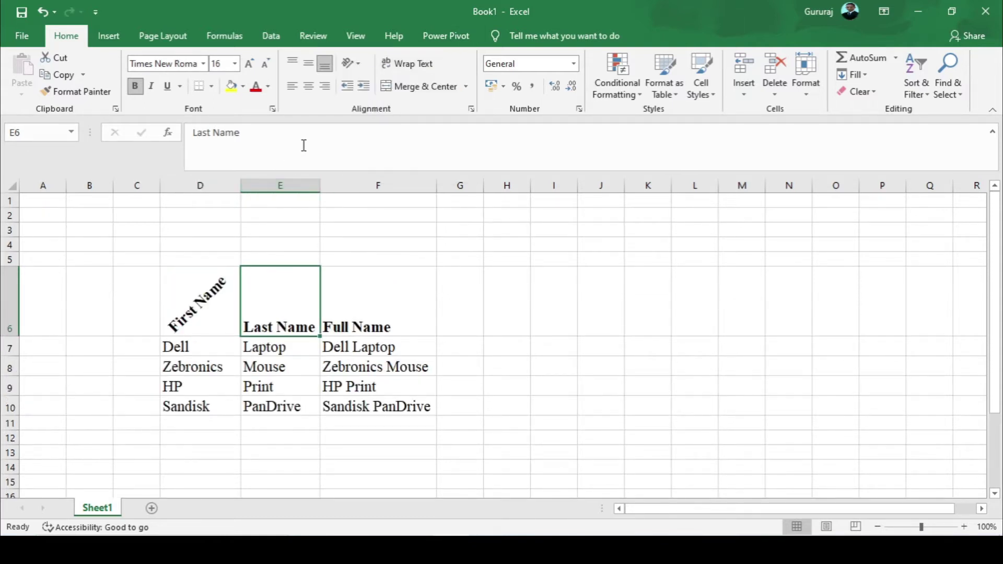
{"action": "left_click", "coordinate": [351, 63]}
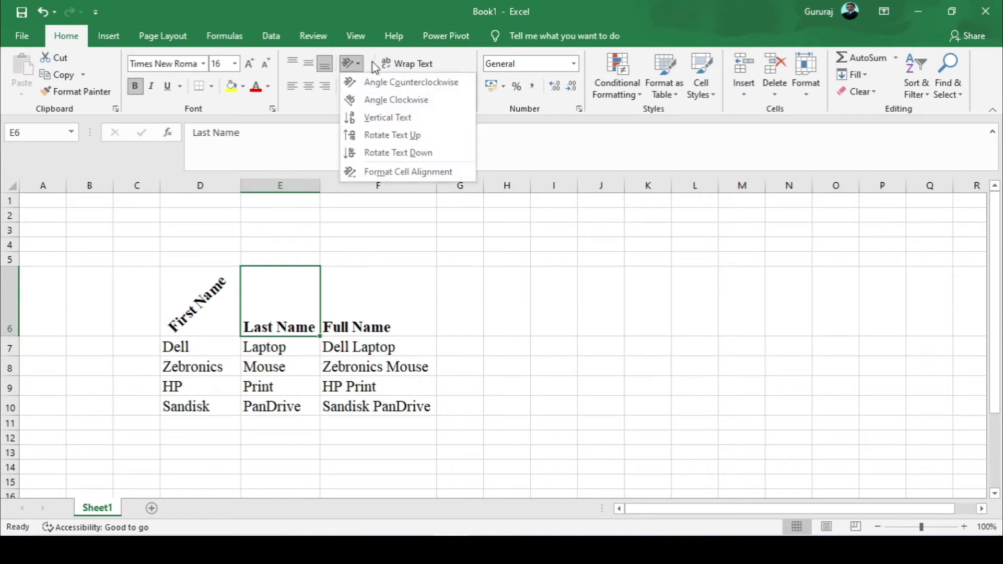
{"action": "left_click", "coordinate": [365, 100]}
{"action": "key", "text": "Return"}
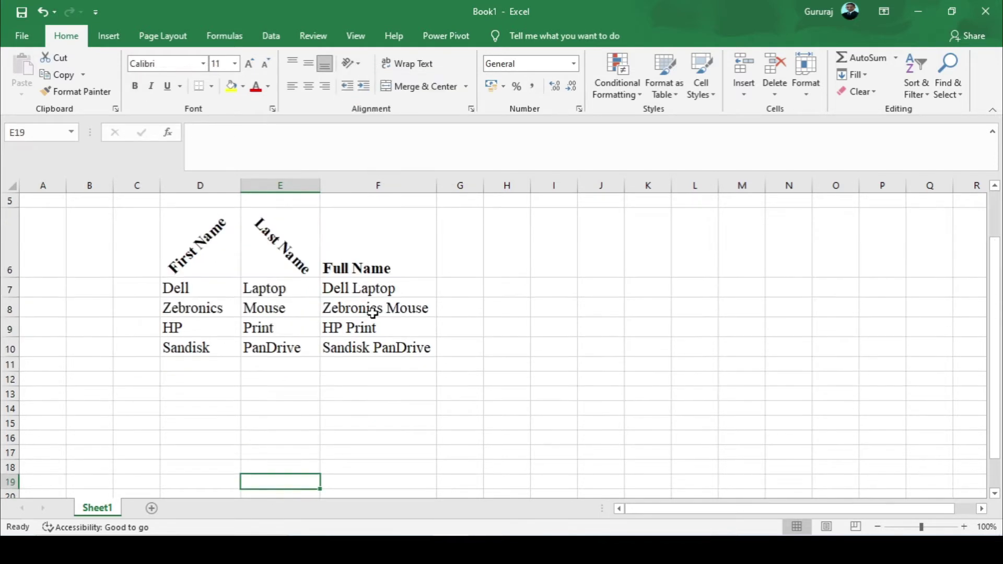
Step: Angle the Full Name header in F6 counterclockwise
{"action": "scroll", "coordinate": [358, 277], "scroll_direction": "down", "scroll_amount": 2}
{"action": "scroll", "coordinate": [358, 273], "scroll_direction": "up", "scroll_amount": 2}
{"action": "left_click", "coordinate": [360, 305]}
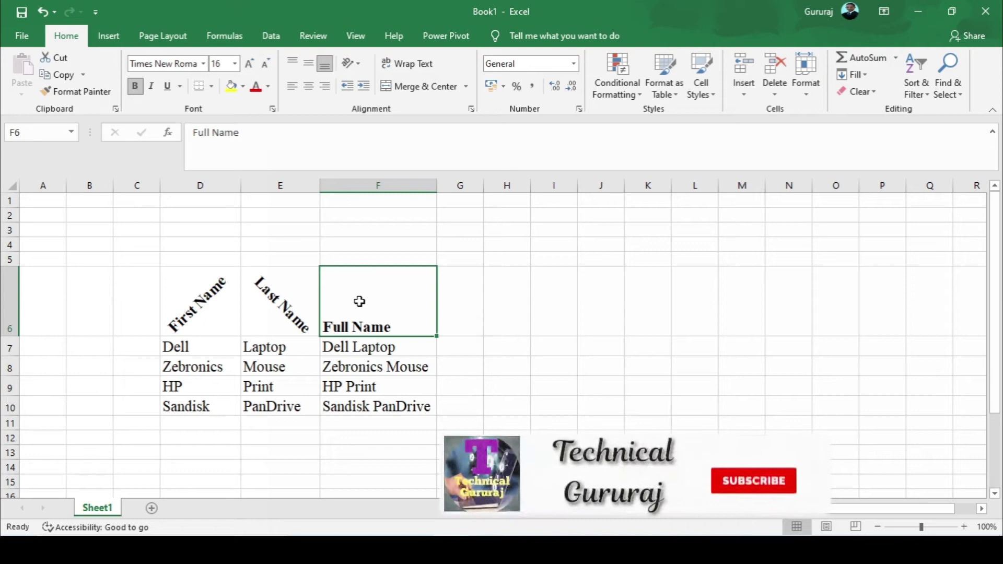
{"action": "key", "text": "Down"}
{"action": "key", "text": "Up"}
{"action": "left_click", "coordinate": [353, 65]}
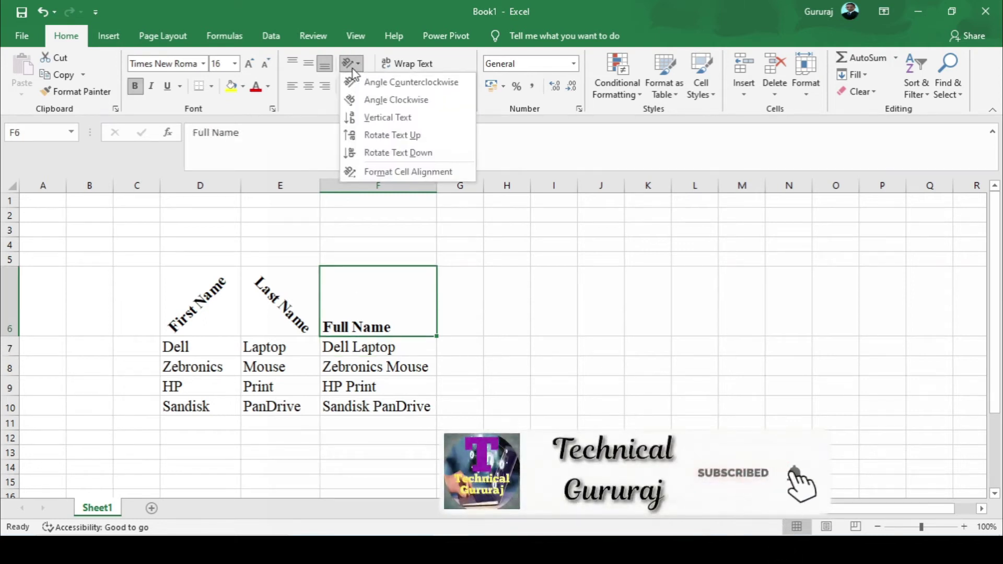
{"action": "left_click", "coordinate": [371, 82]}
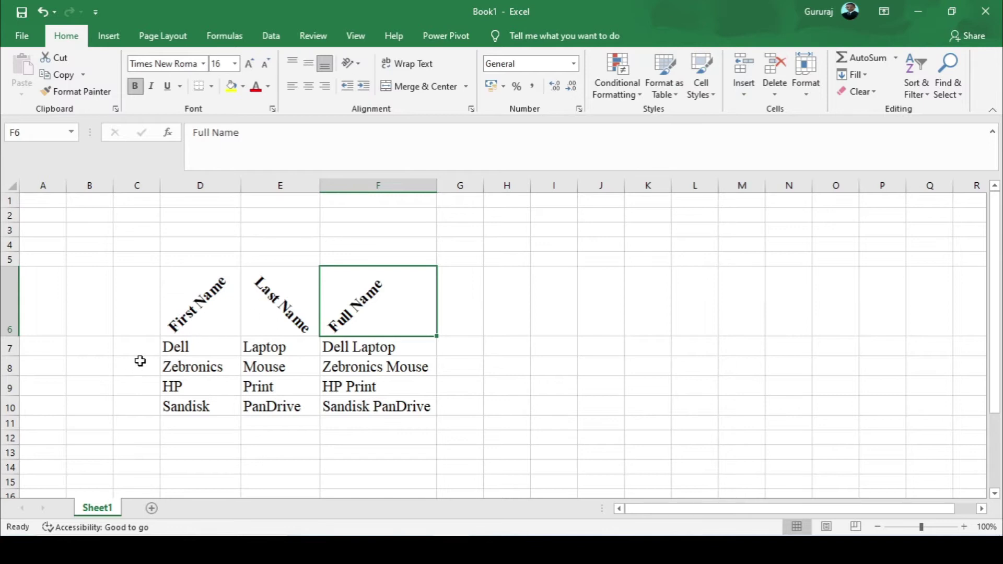
Step: Set the orientation of the Dell cell (D7) to Vertical Text
{"action": "left_click", "coordinate": [168, 351]}
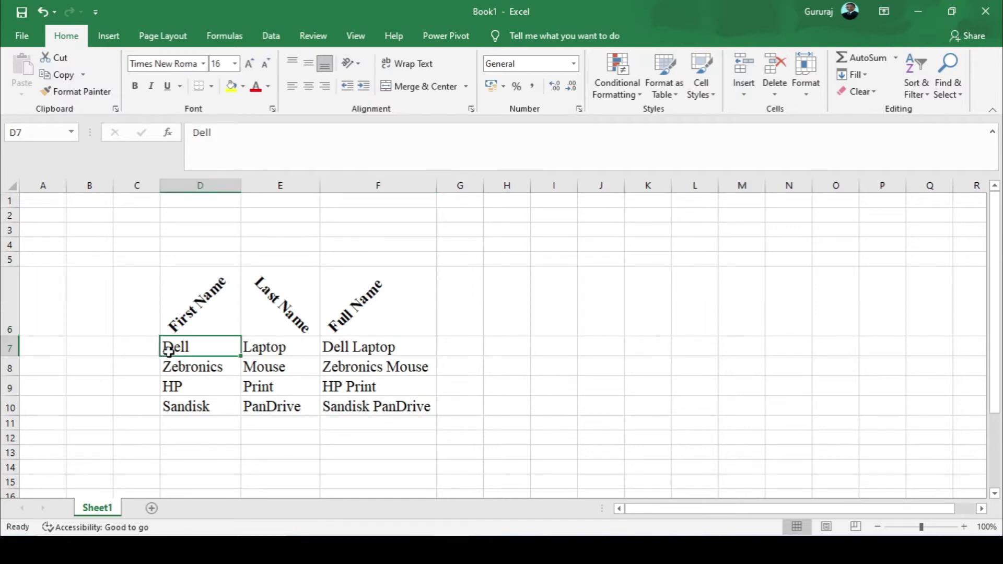
{"action": "left_click", "coordinate": [358, 67]}
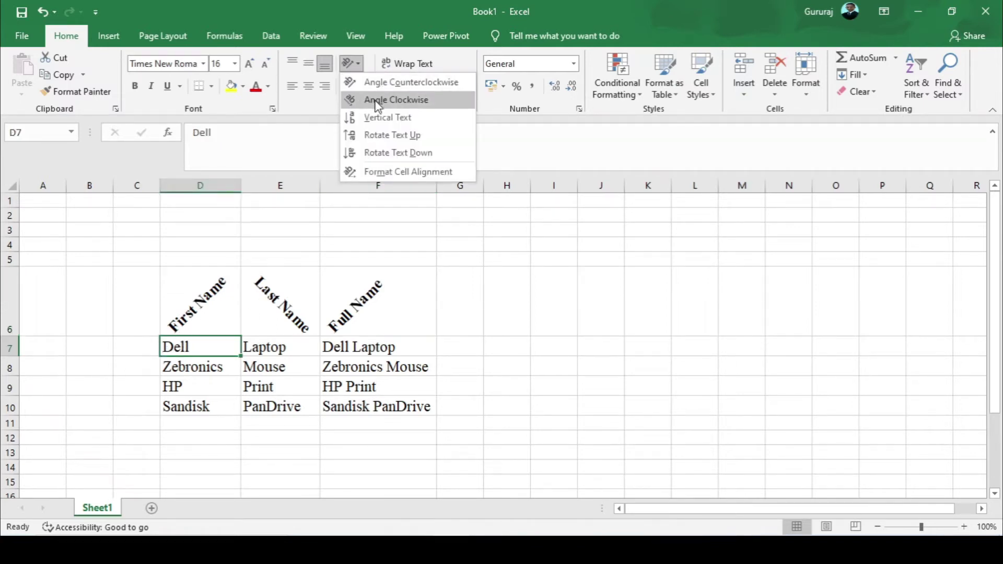
{"action": "left_click", "coordinate": [382, 118]}
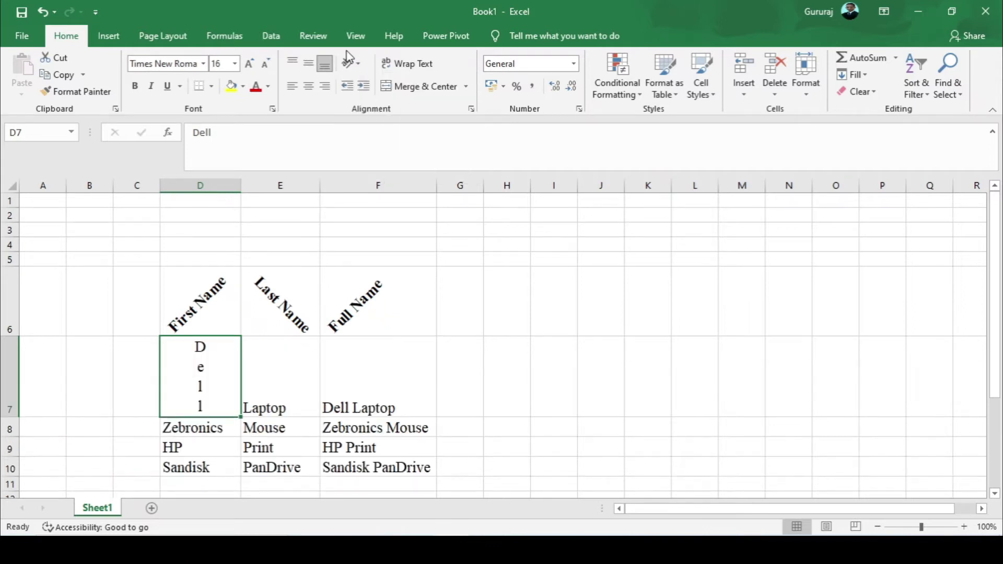
Step: Rotate the Laptop text in E7 up and centre it horizontally and vertically in its cell
{"action": "left_click", "coordinate": [275, 363]}
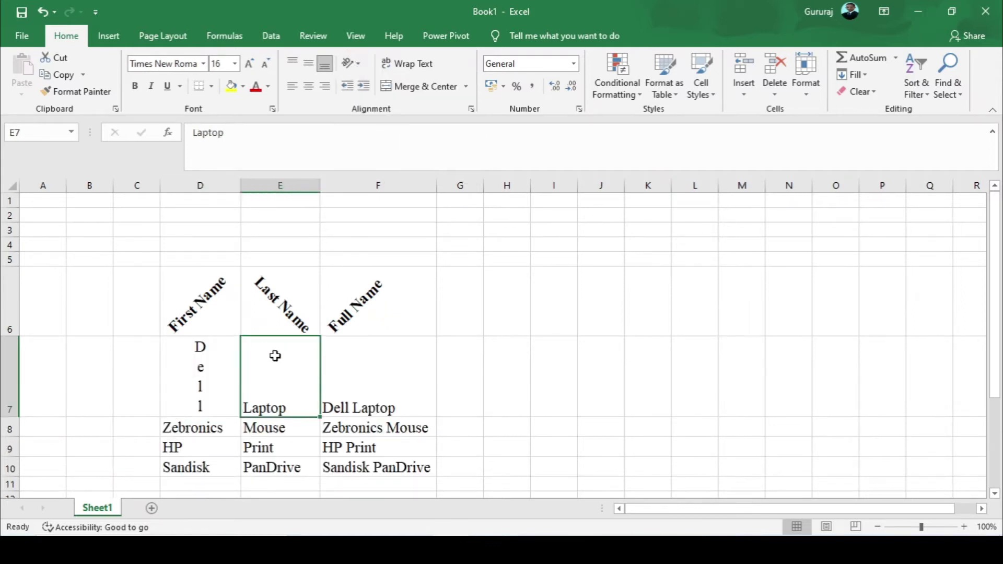
{"action": "left_click", "coordinate": [355, 61]}
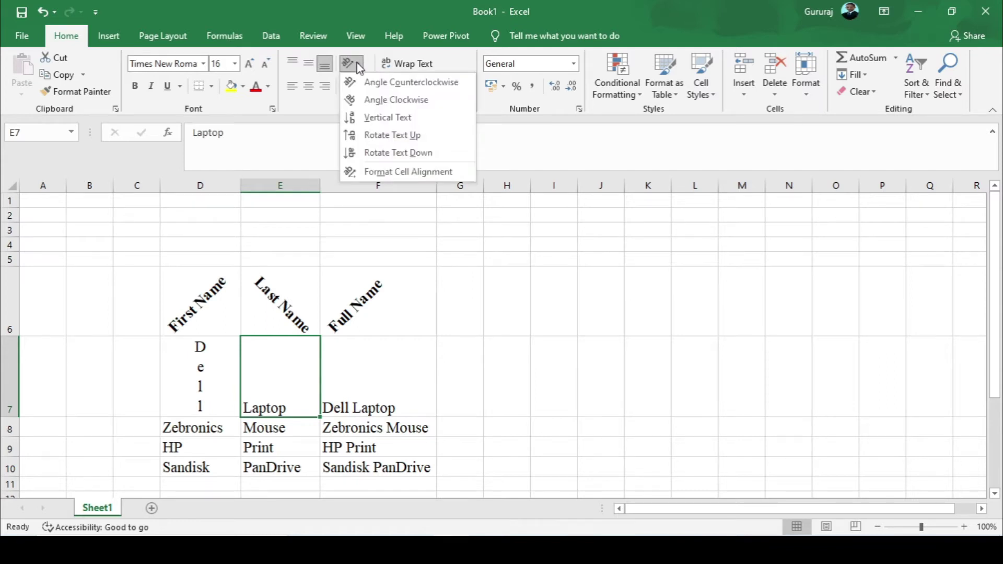
{"action": "left_click", "coordinate": [377, 136]}
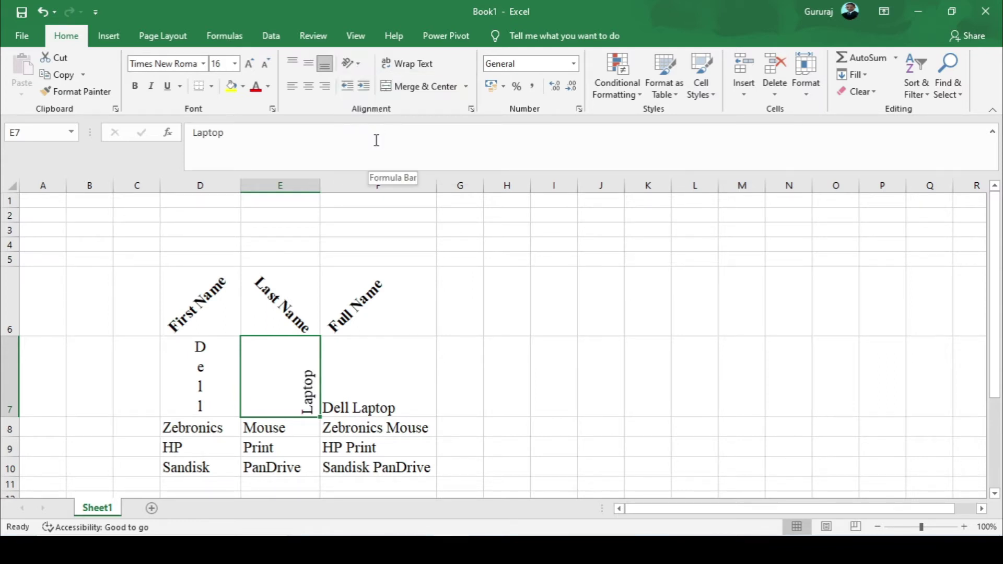
{"action": "left_click", "coordinate": [308, 86]}
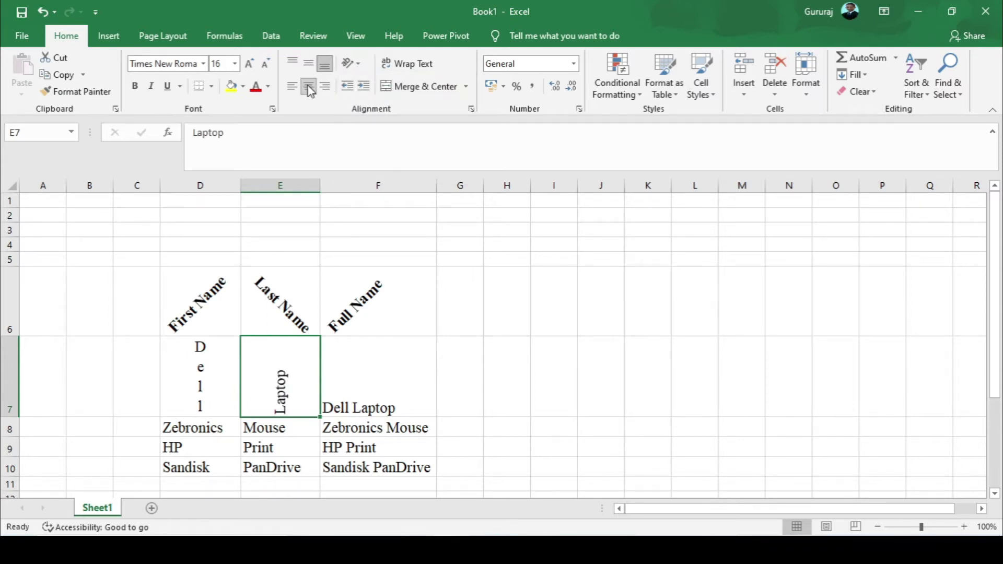
{"action": "left_click", "coordinate": [310, 63]}
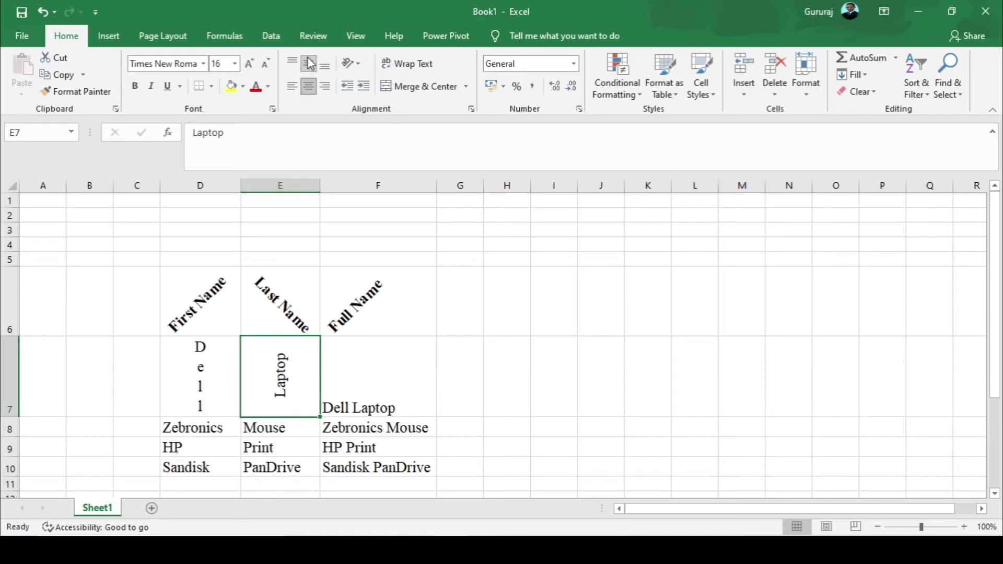
Step: Rotate the Dell Laptop text in F7 down and centre it horizontally
{"action": "left_click", "coordinate": [341, 373]}
{"action": "left_click", "coordinate": [350, 63]}
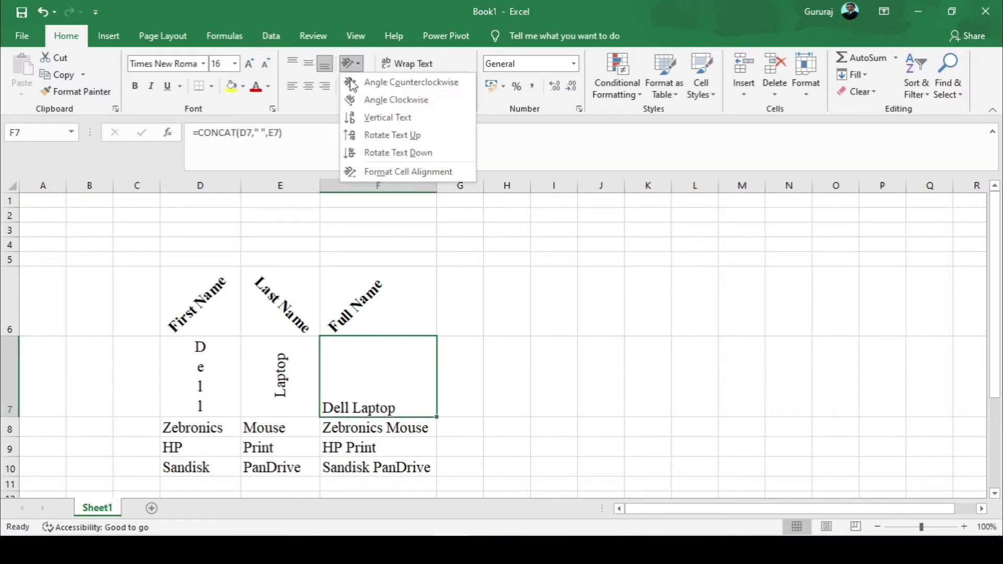
{"action": "left_click", "coordinate": [392, 153]}
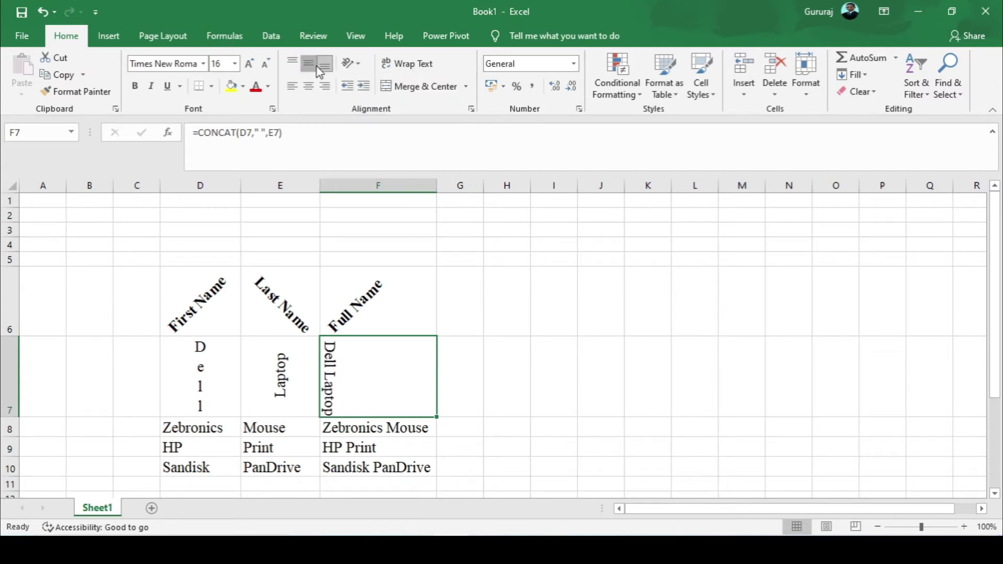
{"action": "left_click", "coordinate": [309, 86]}
Step: Centre the contents of D6:F7 both vertically and horizontally
{"action": "left_click_drag", "start_coordinate": [174, 286], "coordinate": [387, 368]}
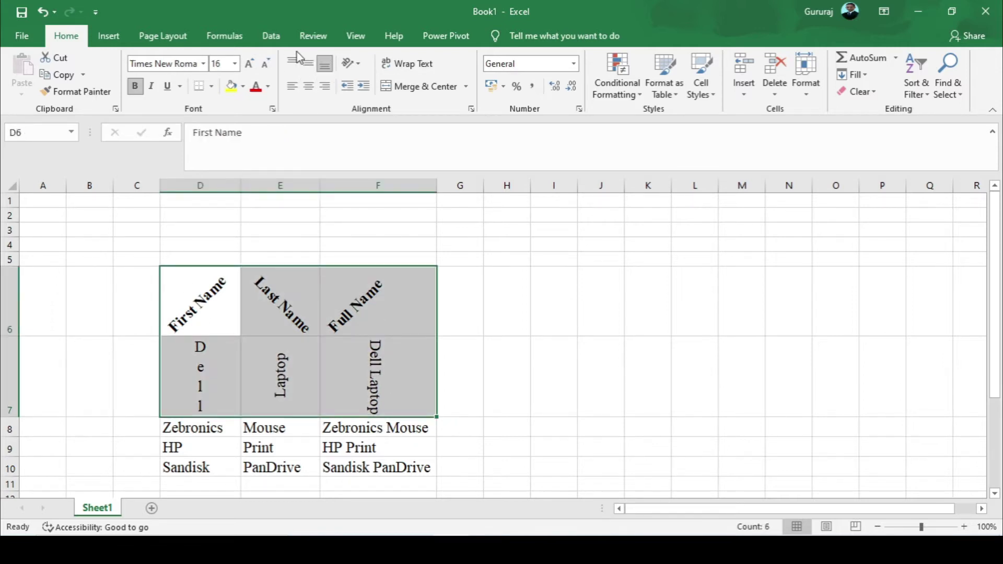
{"action": "left_click", "coordinate": [308, 63]}
{"action": "left_click", "coordinate": [309, 87]}
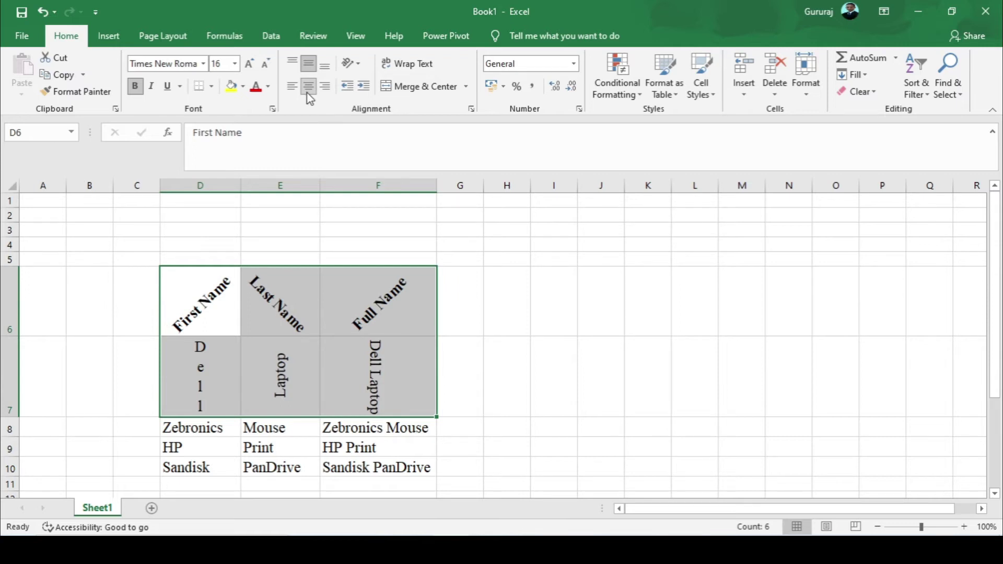
Step: Rotate the Zebronics text in D8 down
{"action": "scroll", "coordinate": [258, 255], "scroll_direction": "down", "scroll_amount": 2}
{"action": "scroll", "coordinate": [248, 266], "scroll_direction": "up", "scroll_amount": 1}
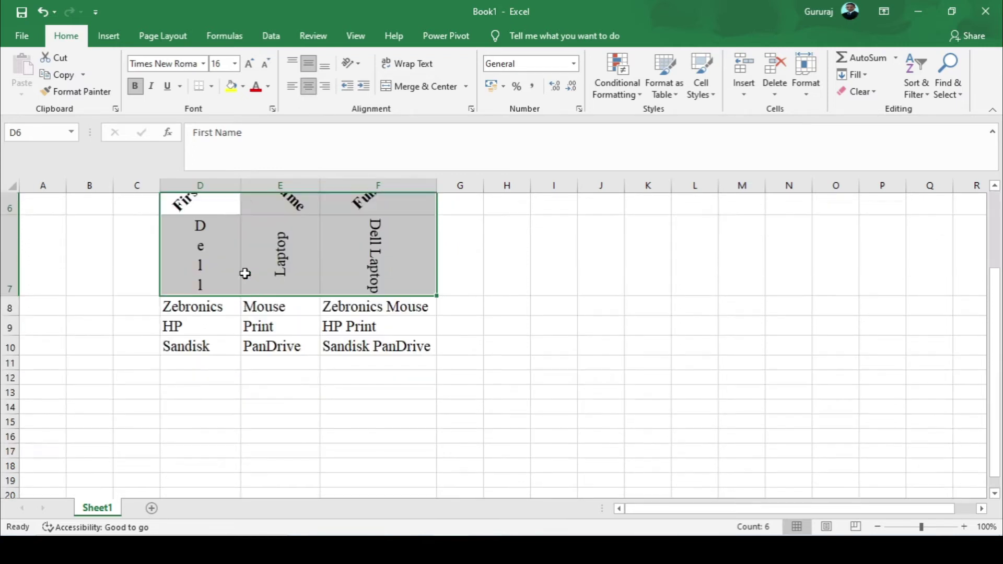
{"action": "left_click", "coordinate": [186, 383]}
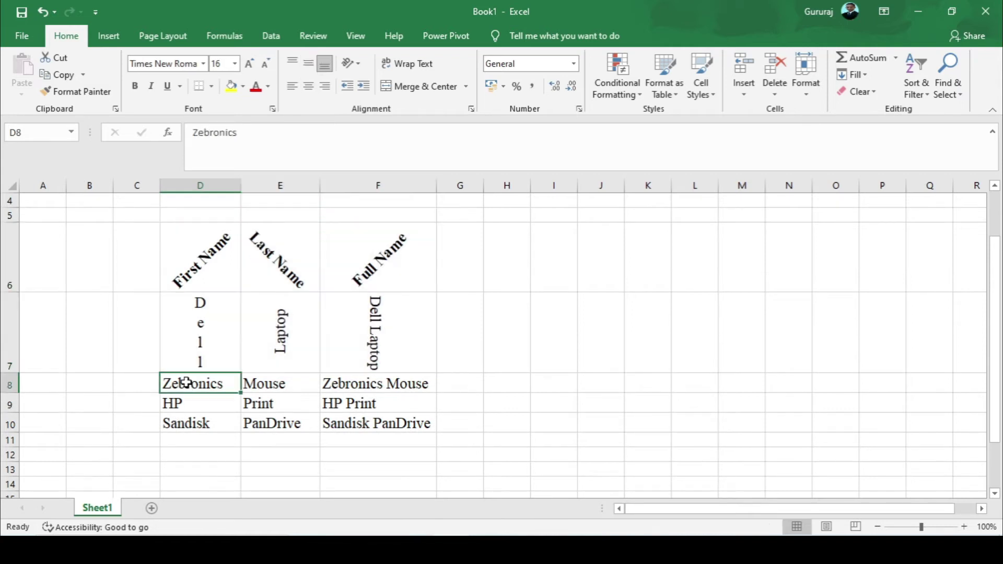
{"action": "left_click", "coordinate": [353, 64]}
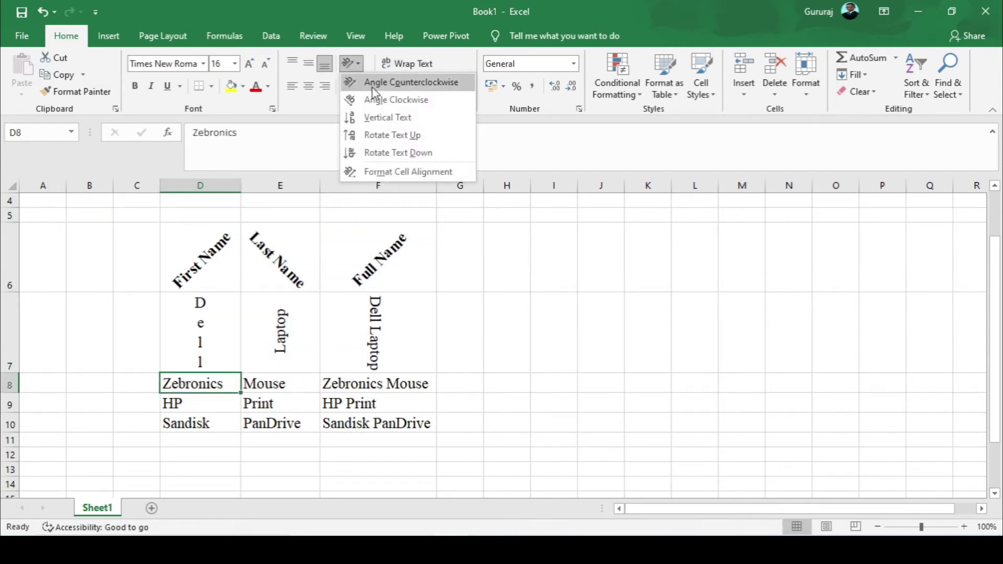
{"action": "left_click", "coordinate": [396, 152]}
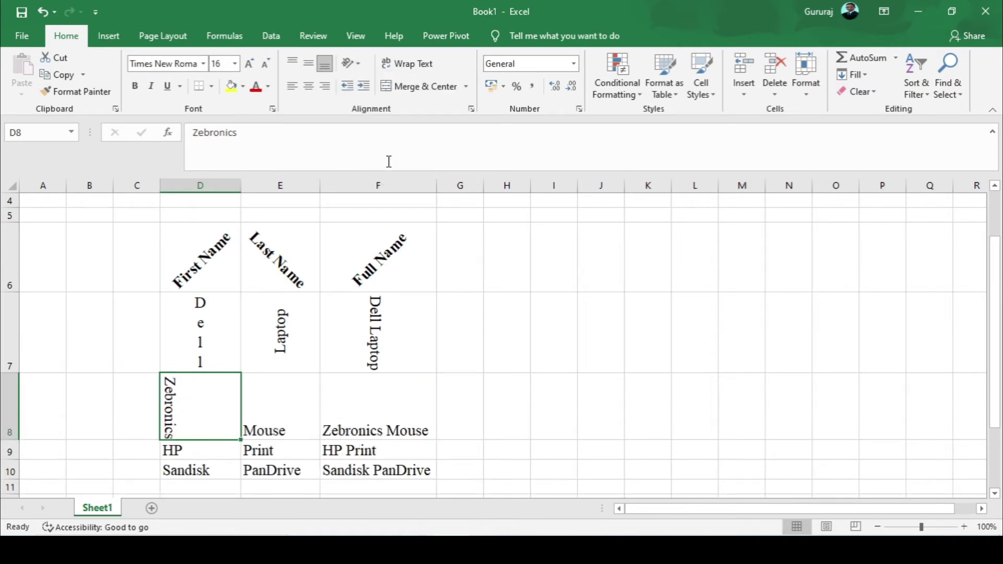
Step: Select the Mouse cell (E8) and look over its cell alignment settings, closing them without changes
{"action": "left_click", "coordinate": [248, 406]}
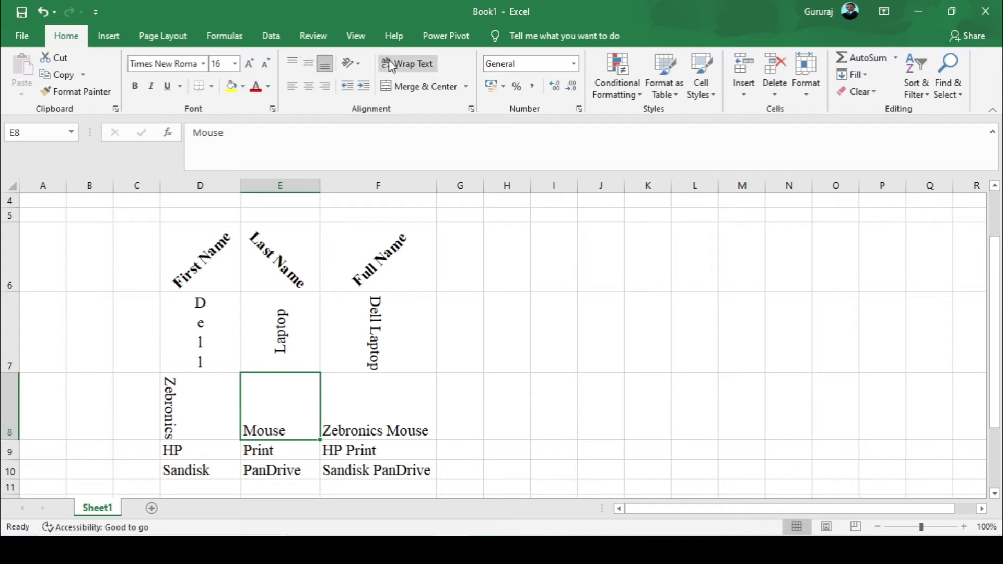
{"action": "left_click", "coordinate": [351, 63]}
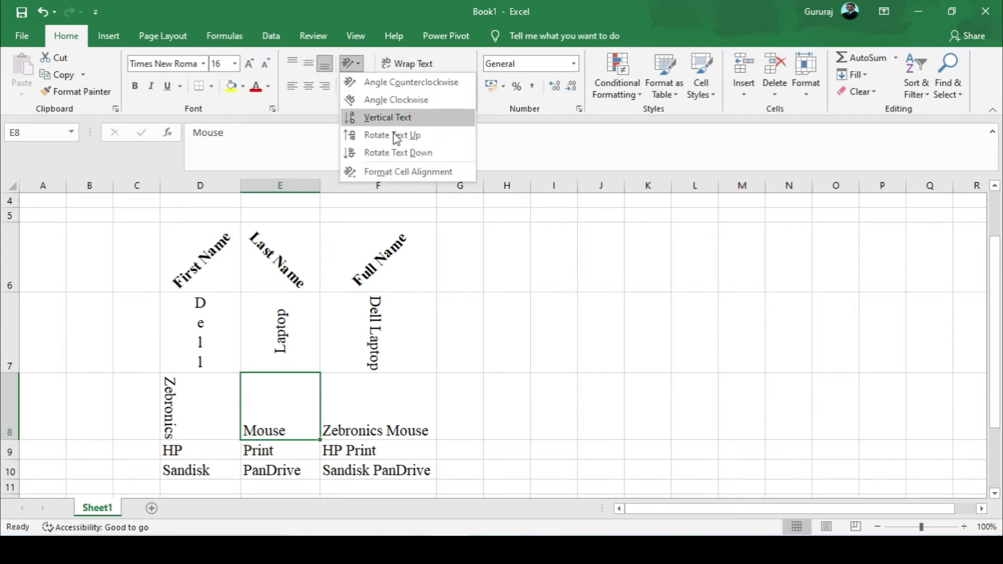
{"action": "left_click", "coordinate": [405, 168]}
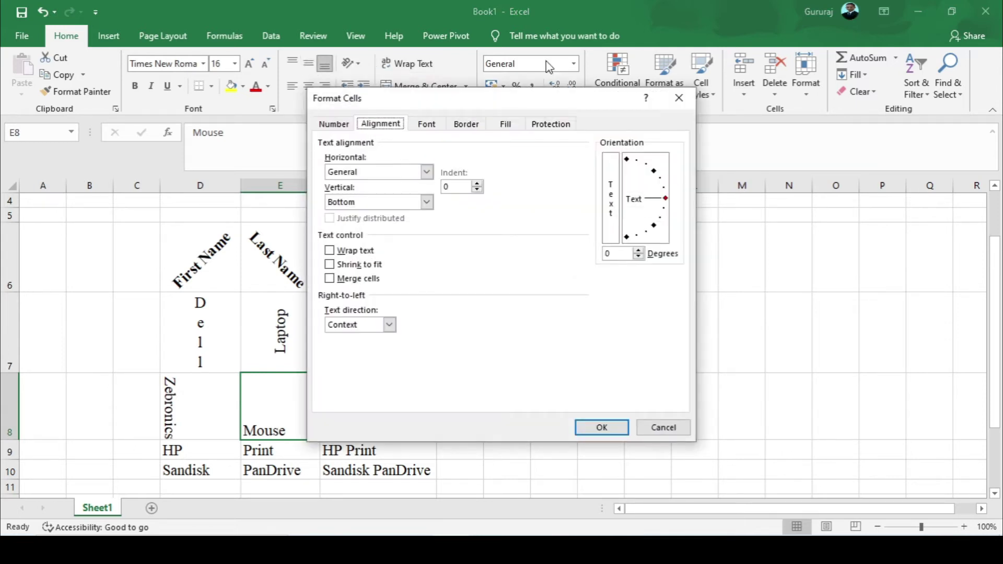
{"action": "left_click", "coordinate": [678, 96]}
{"action": "left_click", "coordinate": [351, 63]}
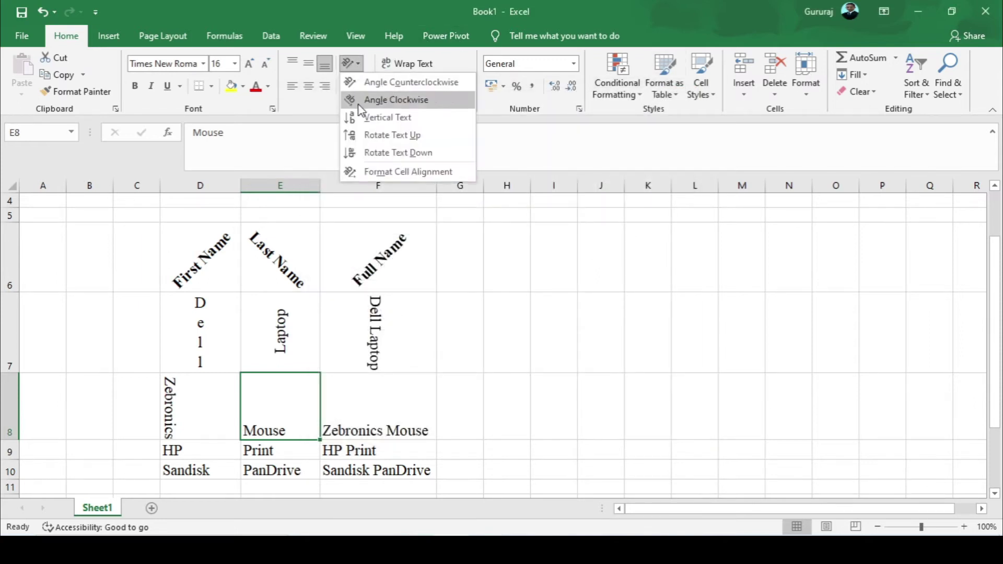
{"action": "left_click", "coordinate": [383, 175]}
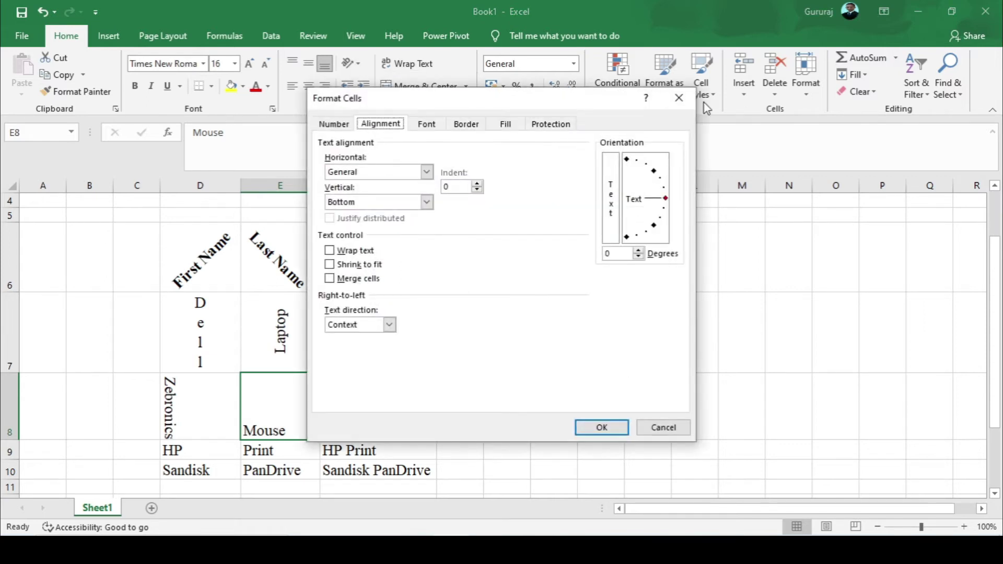
{"action": "left_click", "coordinate": [679, 98]}
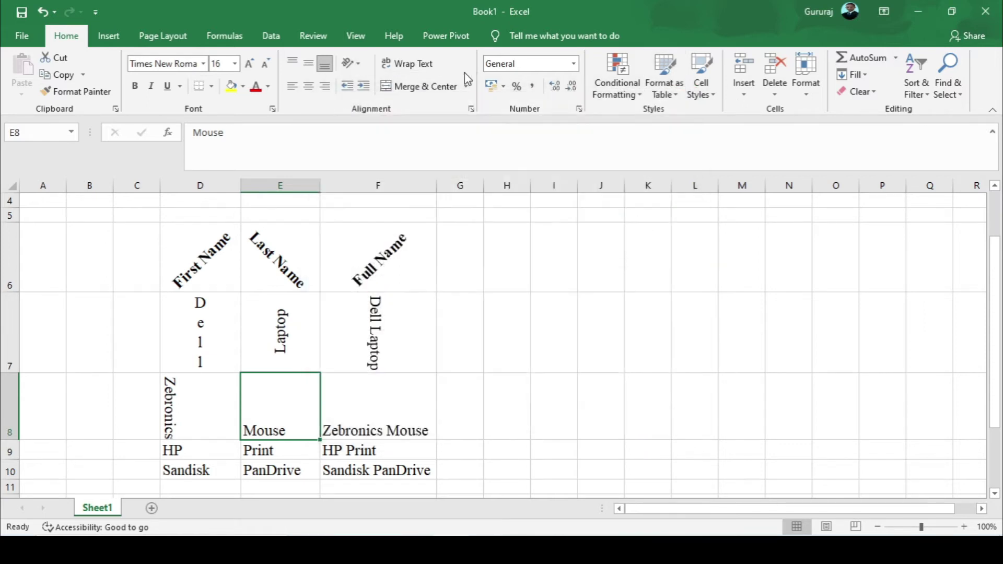
Step: Set the Mouse cell (E8) to Right (Indent) horizontal and Justify vertical alignment, with the Wrap text and Merge cells options
{"action": "left_click", "coordinate": [360, 63]}
{"action": "left_click", "coordinate": [402, 173]}
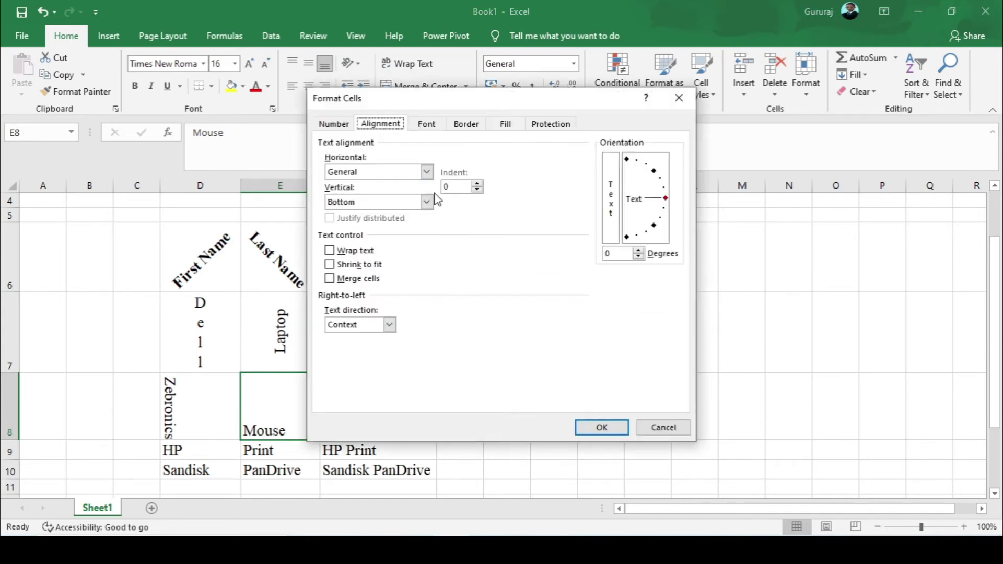
{"action": "left_click", "coordinate": [426, 173]}
{"action": "left_click", "coordinate": [400, 218]}
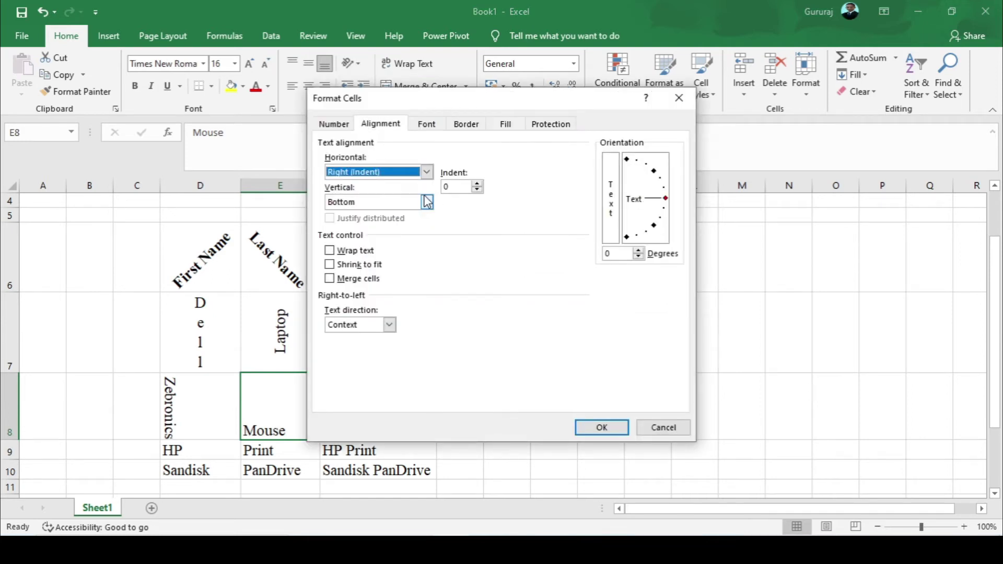
{"action": "left_click", "coordinate": [427, 203]}
{"action": "left_click", "coordinate": [350, 244]}
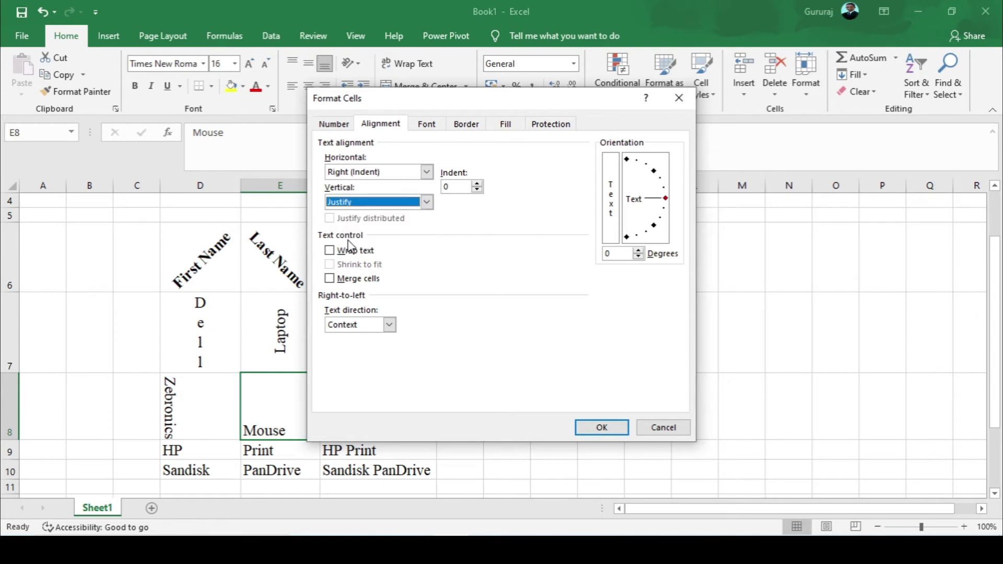
{"action": "left_click", "coordinate": [354, 253]}
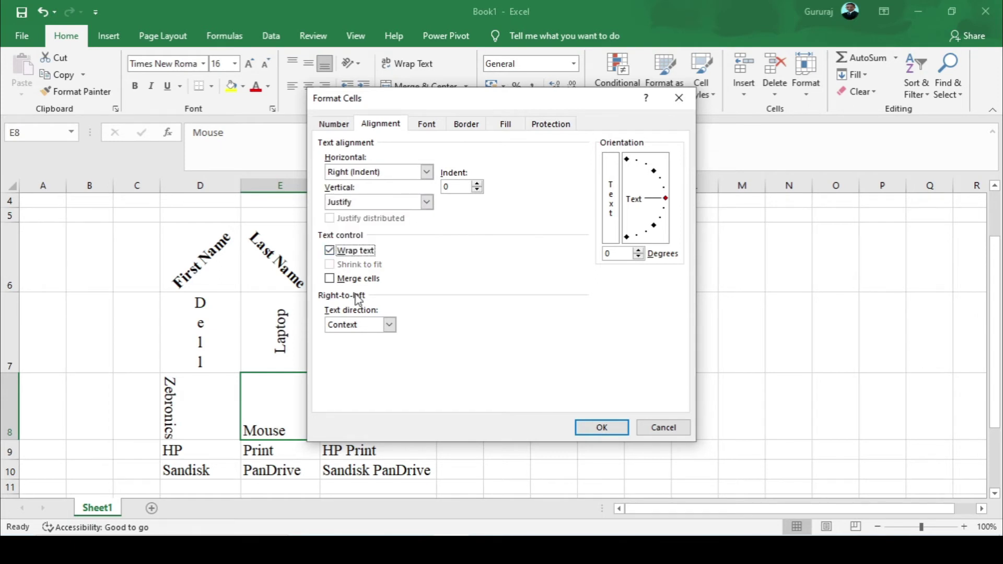
{"action": "left_click", "coordinate": [357, 280]}
{"action": "left_click", "coordinate": [598, 424]}
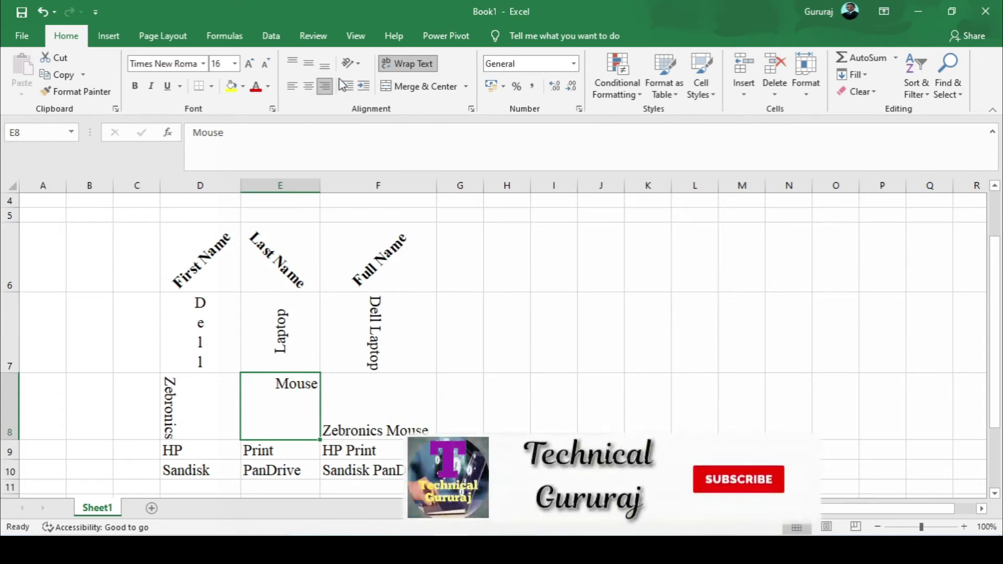
Step: Centre the Mouse text in E8 horizontally and align it to the middle vertically
{"action": "left_click", "coordinate": [309, 84]}
{"action": "left_click", "coordinate": [312, 37]}
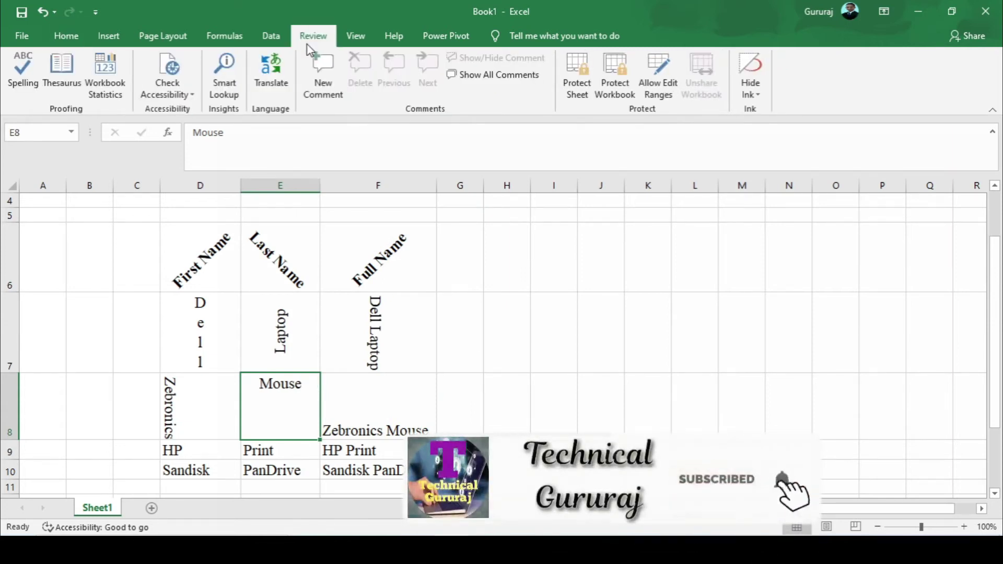
{"action": "left_click", "coordinate": [77, 30]}
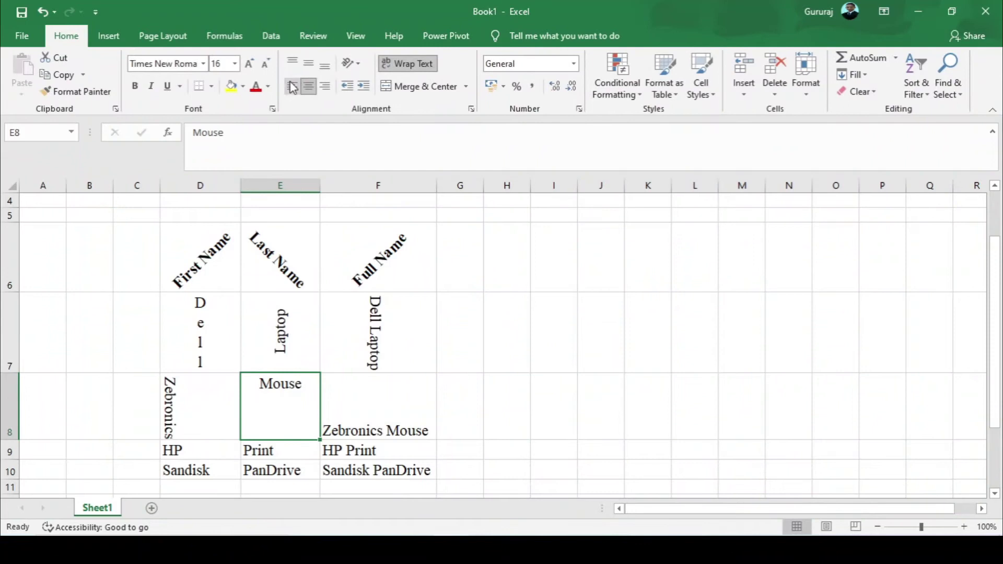
{"action": "left_click", "coordinate": [308, 64]}
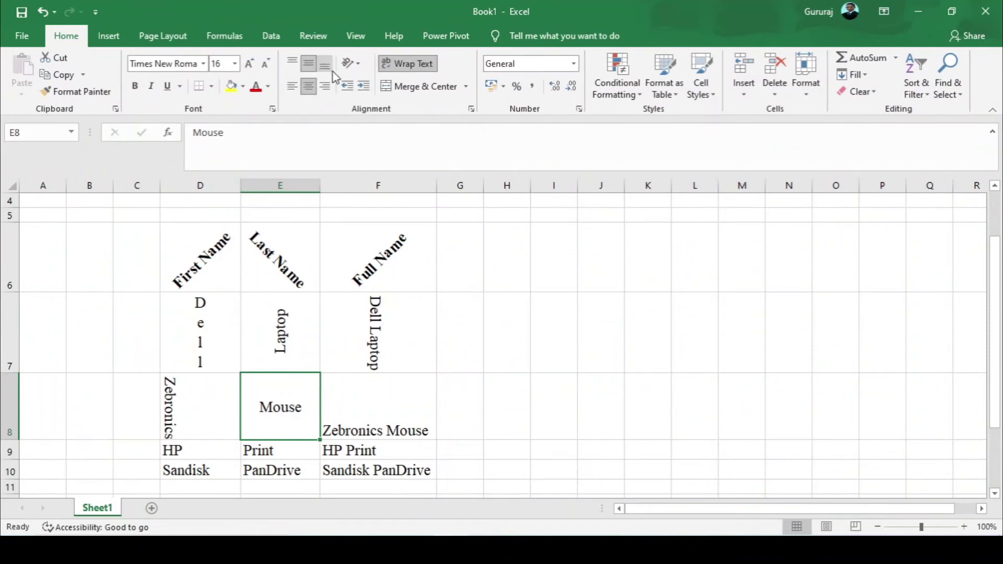
Step: Rotate the Mouse text in E8 up and turn off its text wrapping
{"action": "left_click", "coordinate": [358, 64]}
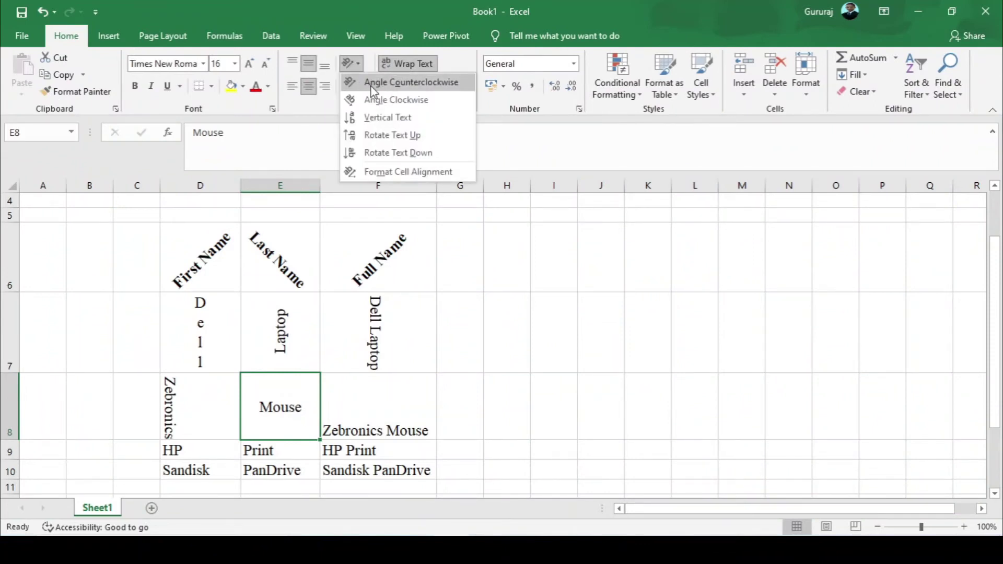
{"action": "left_click", "coordinate": [389, 136]}
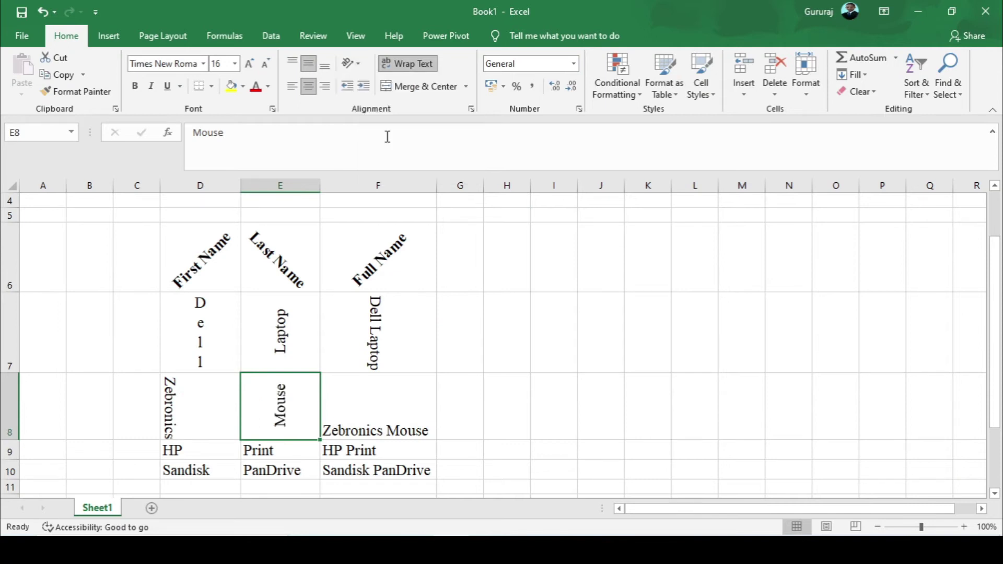
{"action": "left_click", "coordinate": [421, 75]}
Step: Rotate the Mouse text in E8 and the Zebronics Mouse text in F8 down
{"action": "left_click", "coordinate": [351, 63]}
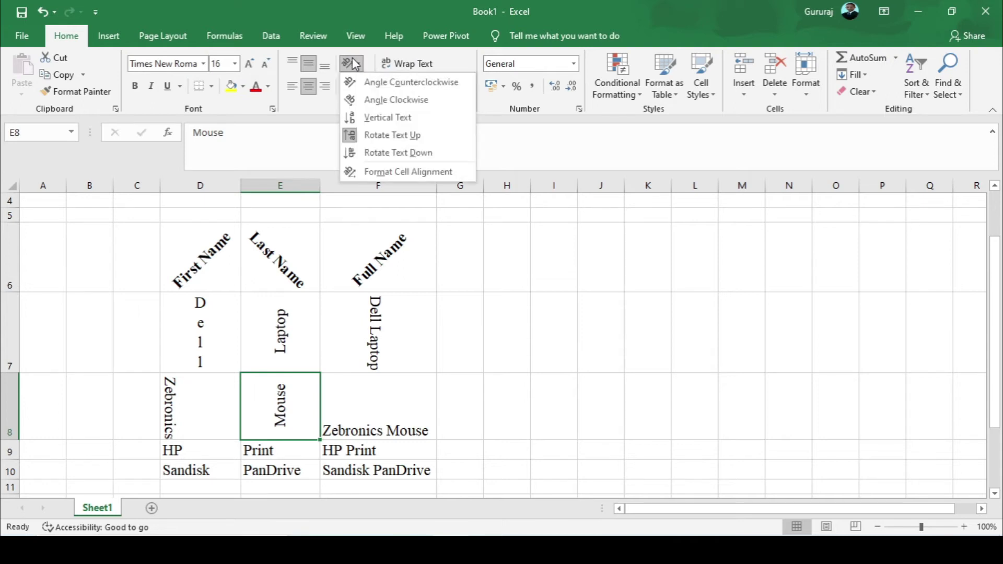
{"action": "left_click", "coordinate": [404, 153]}
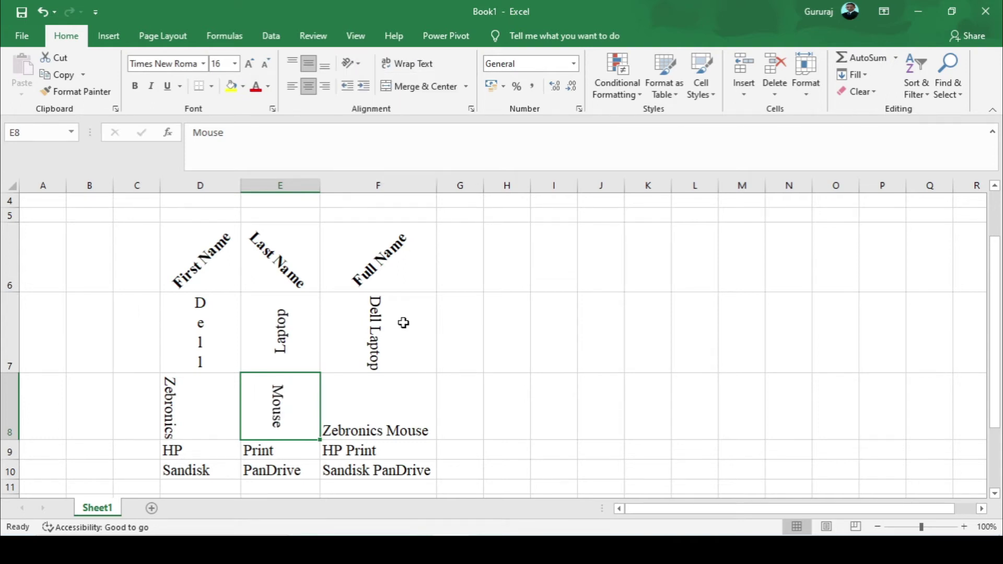
{"action": "left_click", "coordinate": [400, 381]}
{"action": "left_click", "coordinate": [354, 69]}
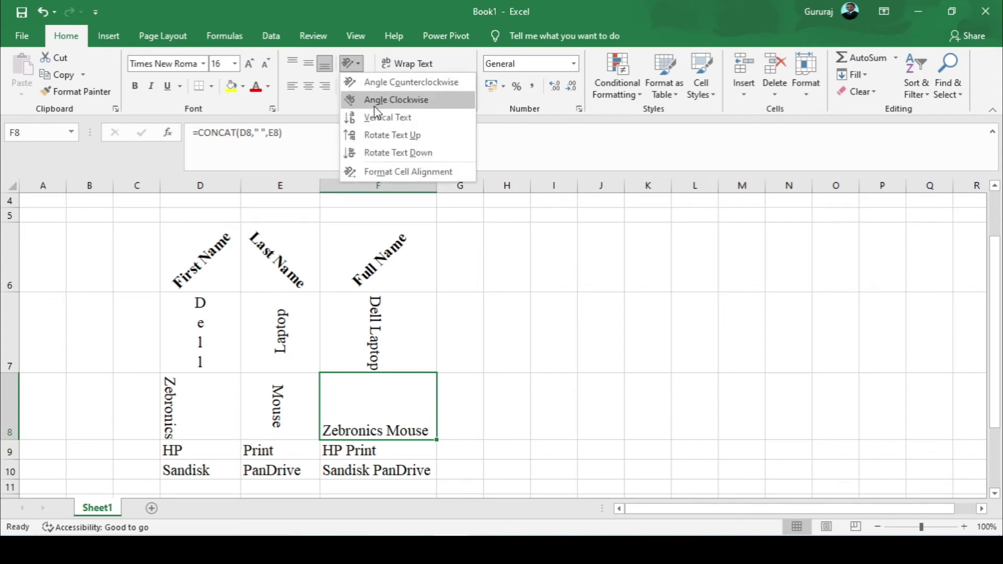
{"action": "left_click", "coordinate": [384, 156]}
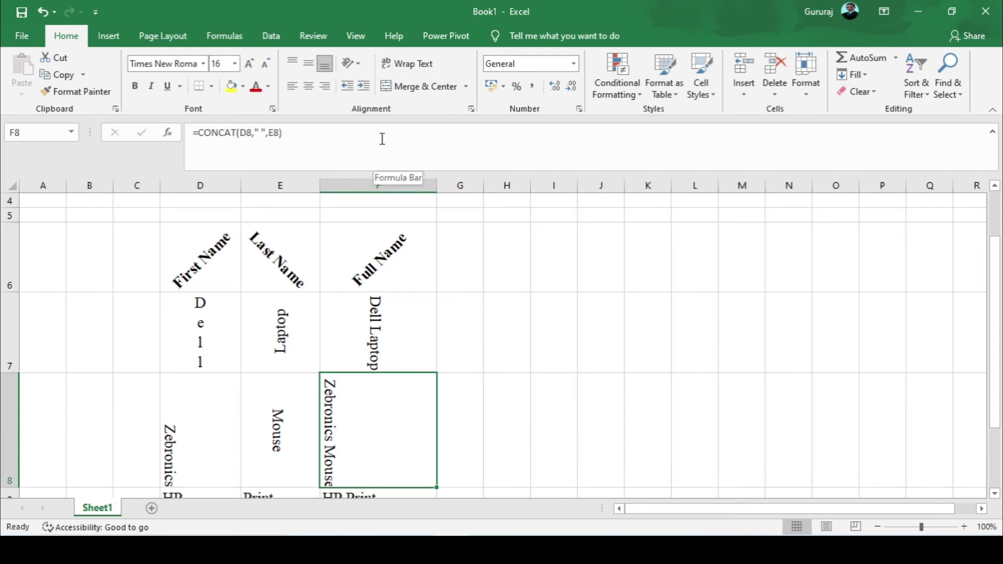
Step: Set the HP cell (D9) to Center horizontal and Bottom vertical alignment, and rotate its text down
{"action": "scroll", "coordinate": [340, 102], "scroll_direction": "down", "scroll_amount": 1}
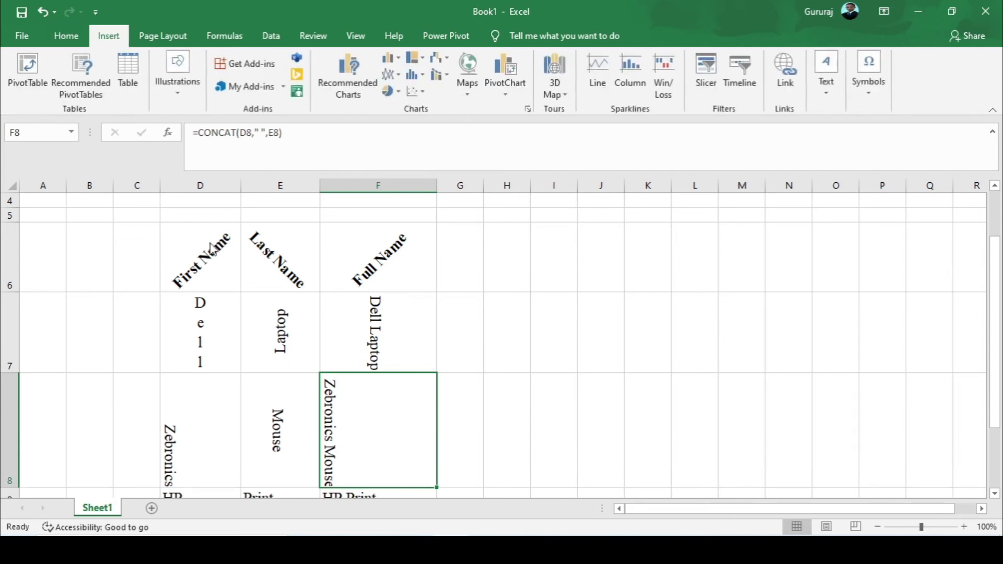
{"action": "scroll", "coordinate": [209, 249], "scroll_direction": "down", "scroll_amount": 4}
{"action": "scroll", "coordinate": [209, 250], "scroll_direction": "up", "scroll_amount": 3}
{"action": "scroll", "coordinate": [188, 313], "scroll_direction": "down", "scroll_amount": 1}
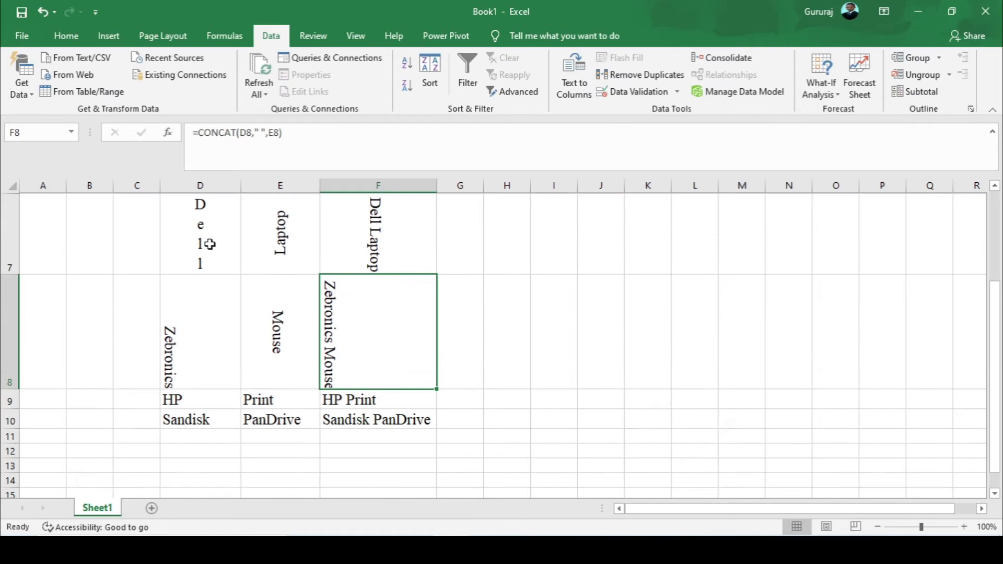
{"action": "left_click", "coordinate": [171, 398]}
{"action": "scroll", "coordinate": [254, 185], "scroll_direction": "up", "scroll_amount": 1}
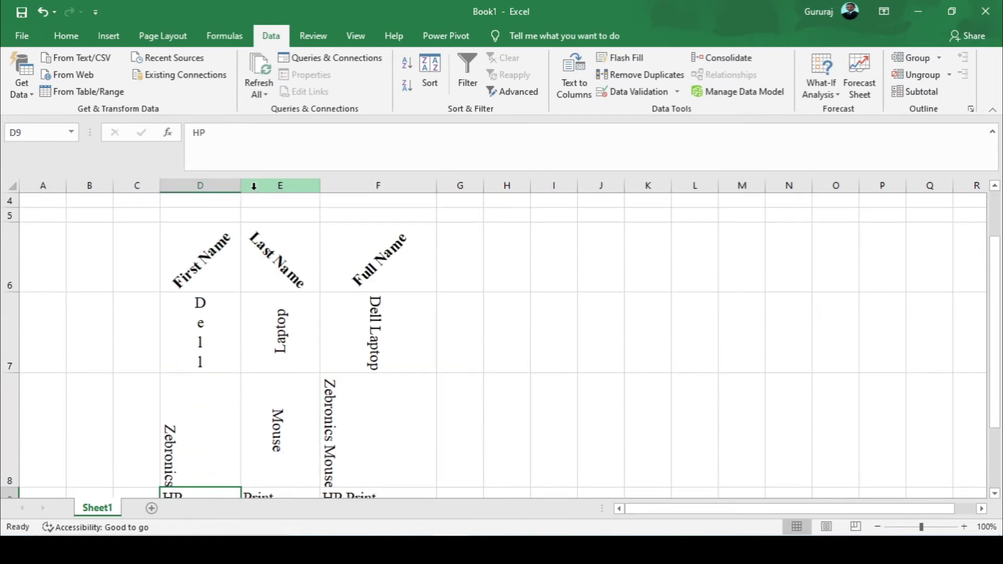
{"action": "scroll", "coordinate": [257, 172], "scroll_direction": "down", "scroll_amount": 1}
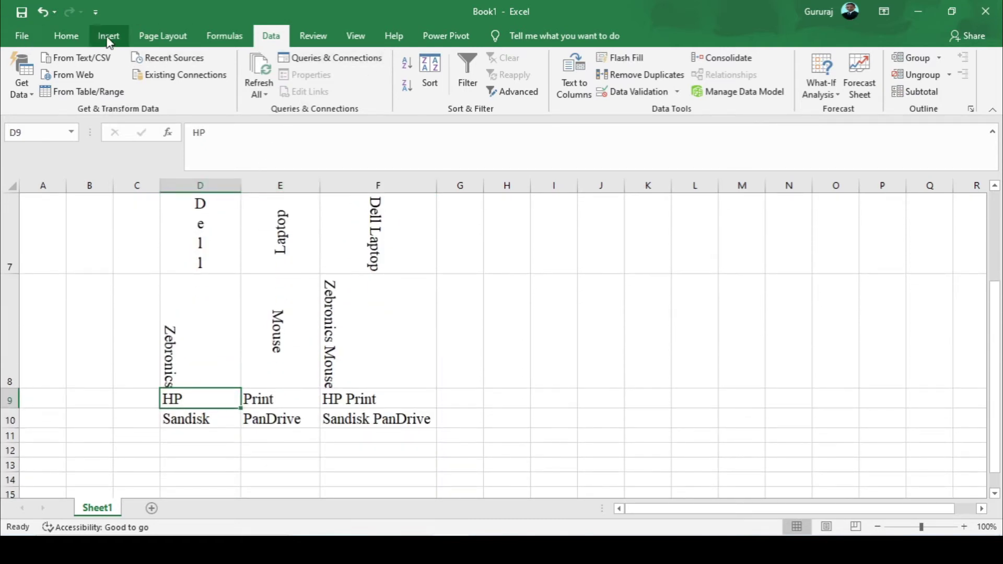
{"action": "left_click", "coordinate": [76, 30]}
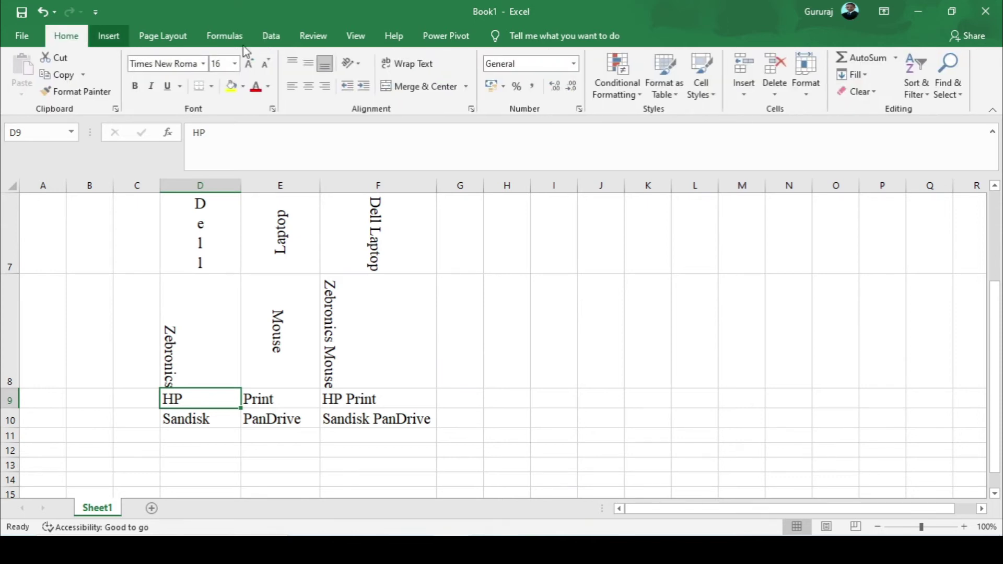
{"action": "left_click", "coordinate": [361, 67]}
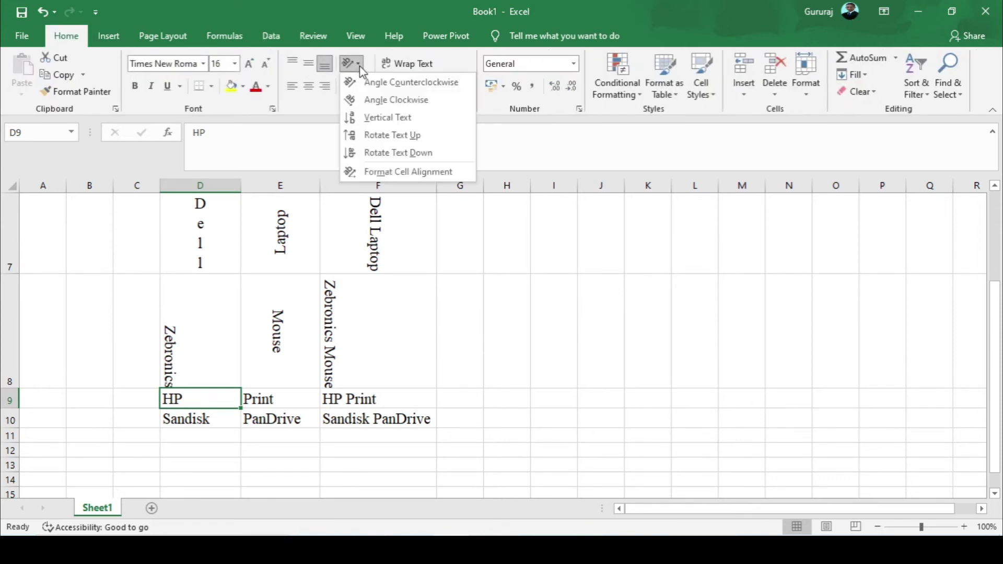
{"action": "left_click", "coordinate": [396, 172]}
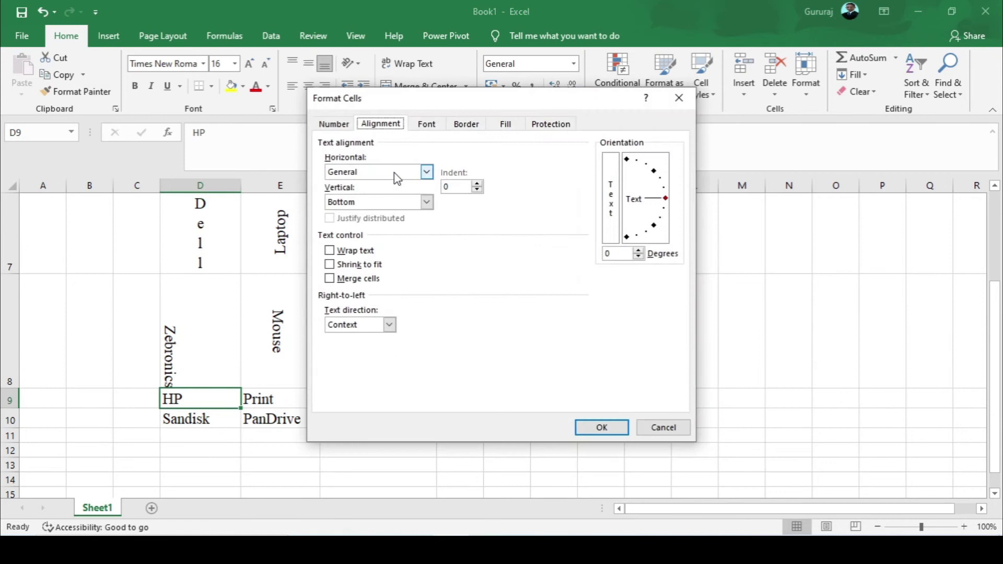
{"action": "left_click", "coordinate": [427, 172]}
{"action": "left_click", "coordinate": [372, 205]}
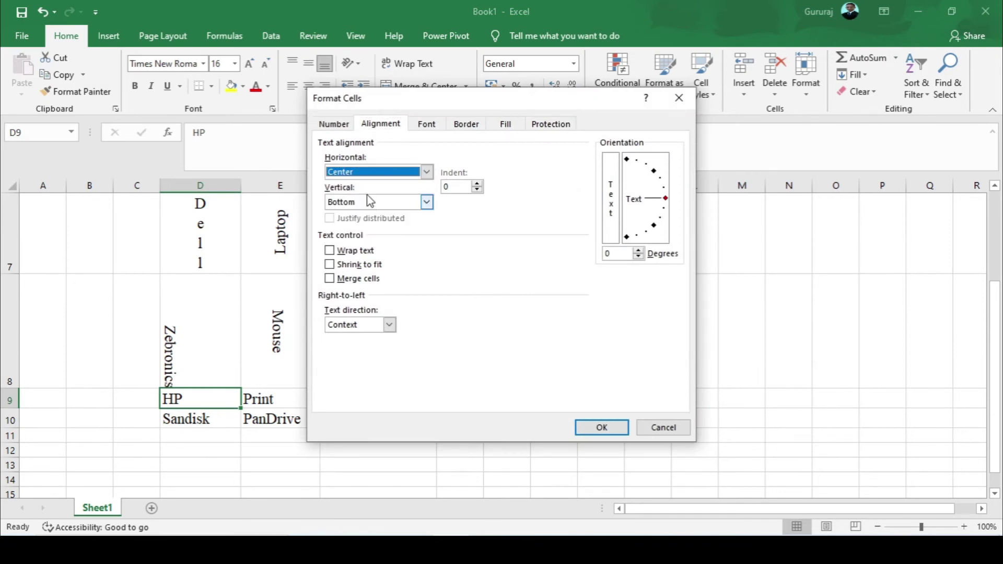
{"action": "left_click", "coordinate": [372, 206]}
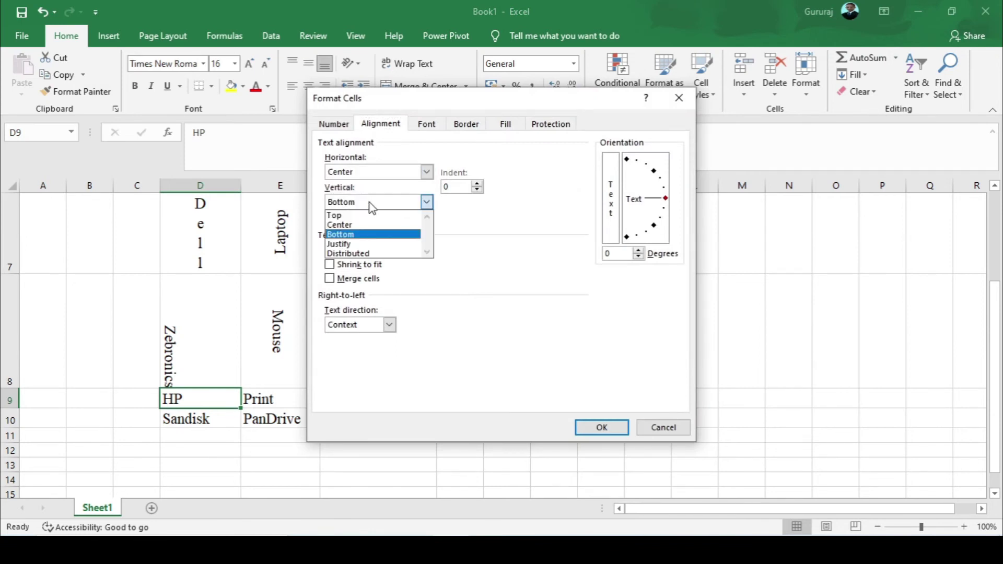
{"action": "left_click", "coordinate": [372, 234]}
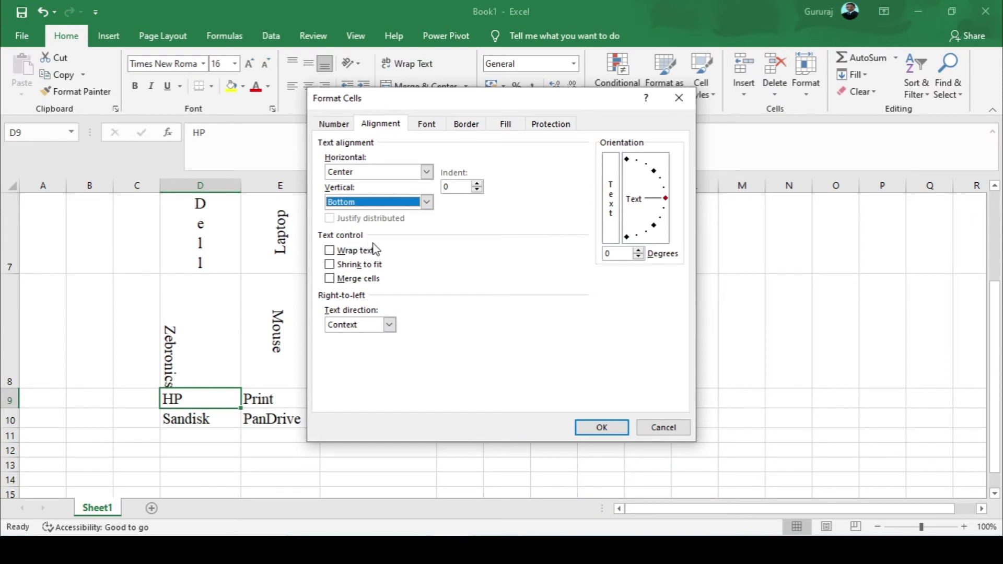
{"action": "left_click", "coordinate": [601, 425]}
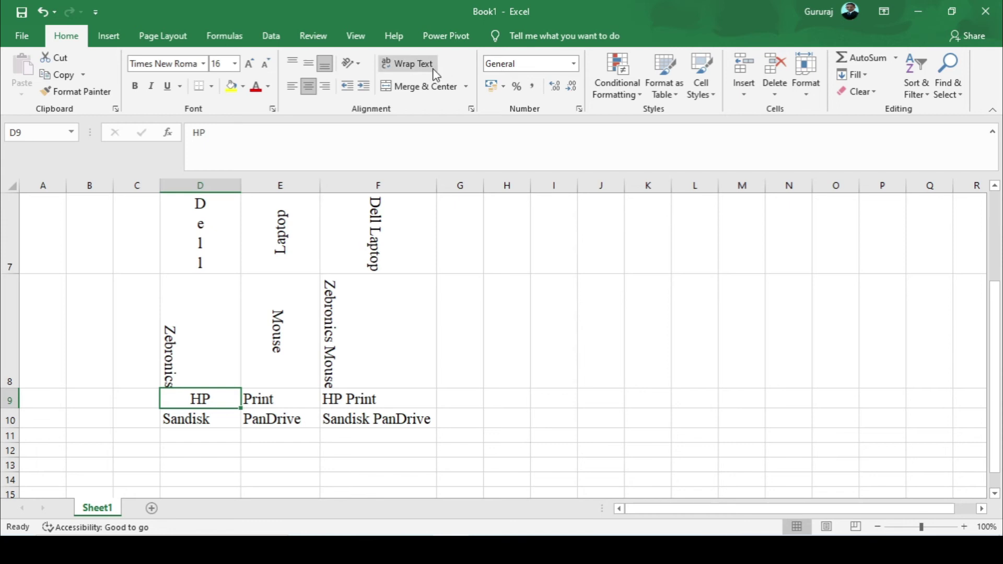
{"action": "left_click", "coordinate": [351, 63]}
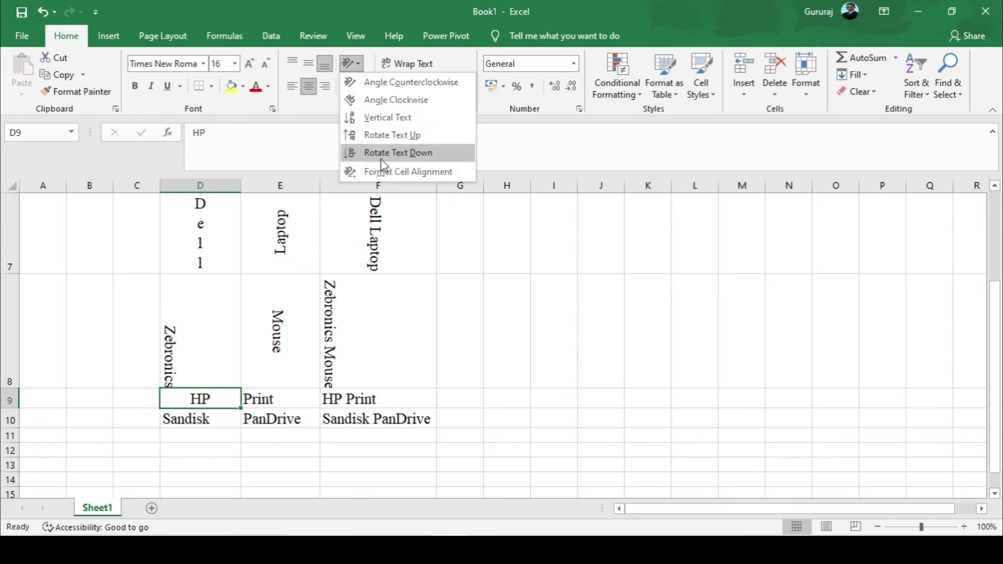
{"action": "left_click", "coordinate": [398, 152]}
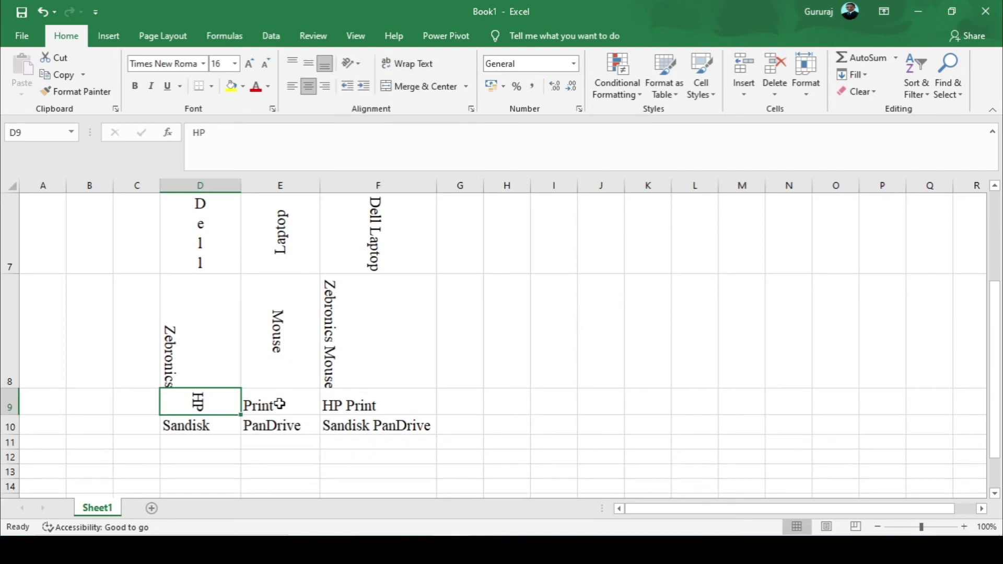
Step: Set the Print cell (E9) to Justify horizontal and Distributed vertical alignment, and angle its text counterclockwise
{"action": "left_click", "coordinate": [277, 405]}
{"action": "left_click", "coordinate": [351, 63]}
{"action": "left_click", "coordinate": [381, 167]}
{"action": "left_click", "coordinate": [369, 172]}
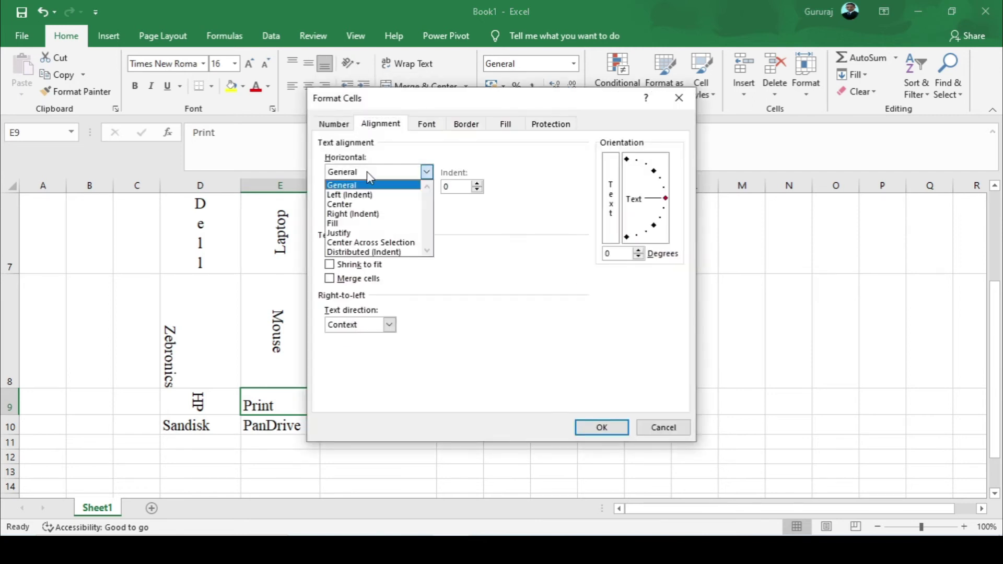
{"action": "left_click", "coordinate": [363, 230]}
{"action": "left_click", "coordinate": [426, 202]}
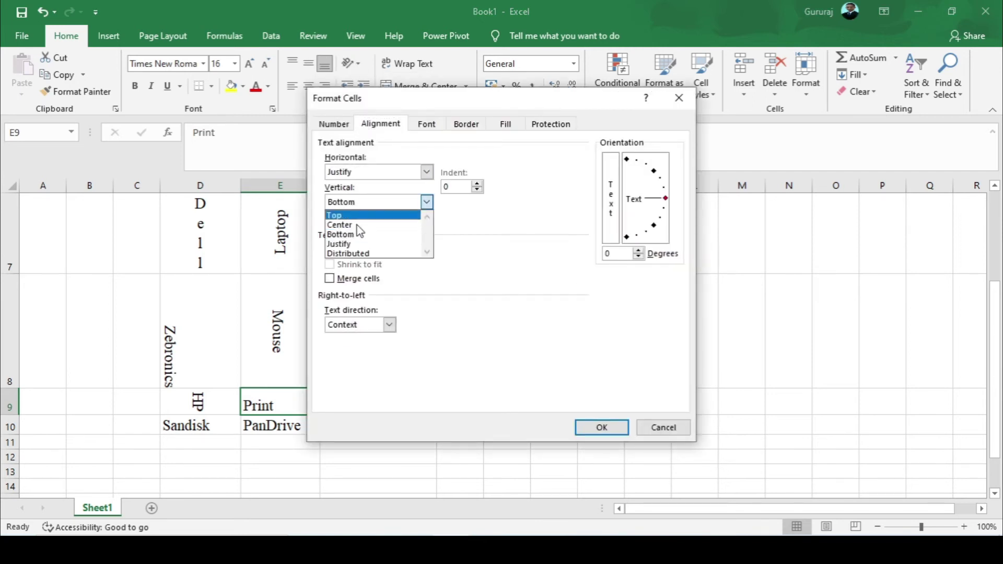
{"action": "left_click", "coordinate": [360, 253]}
{"action": "left_click", "coordinate": [585, 427]}
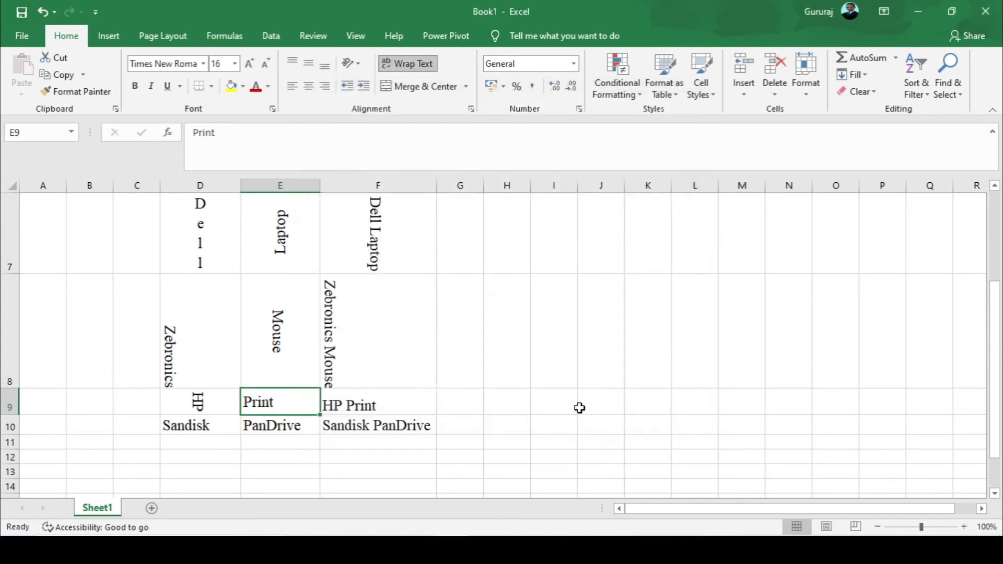
{"action": "left_click", "coordinate": [353, 63]}
{"action": "left_click", "coordinate": [375, 82]}
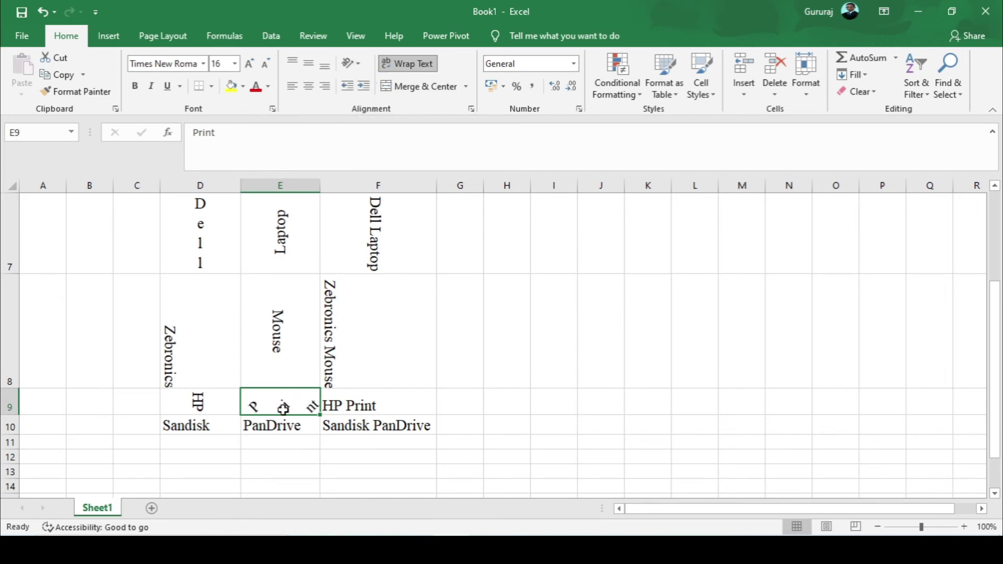
Step: Set the HP Print cell (F9) to Fill horizontal and Top vertical alignment
{"action": "left_click", "coordinate": [354, 397]}
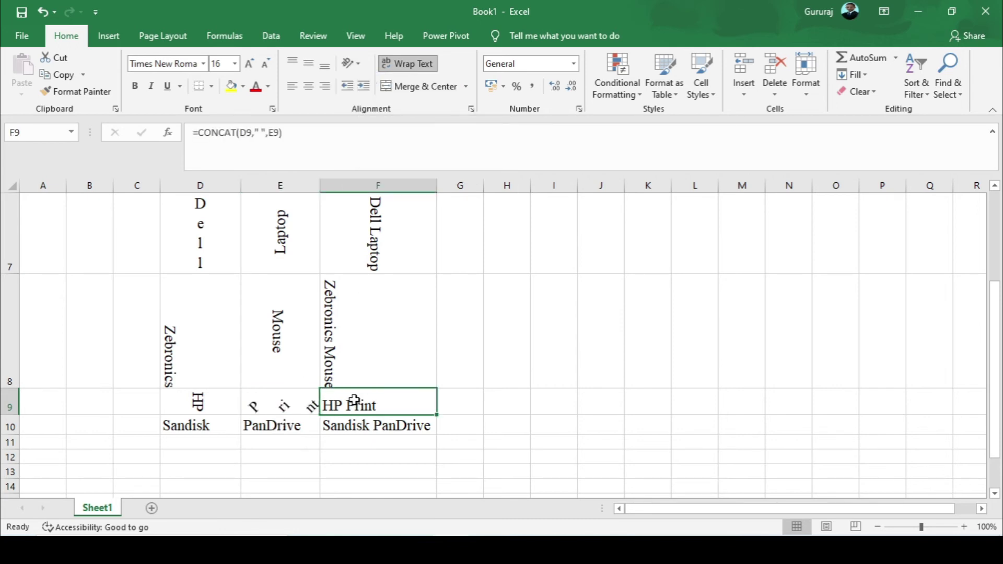
{"action": "left_click", "coordinate": [356, 67]}
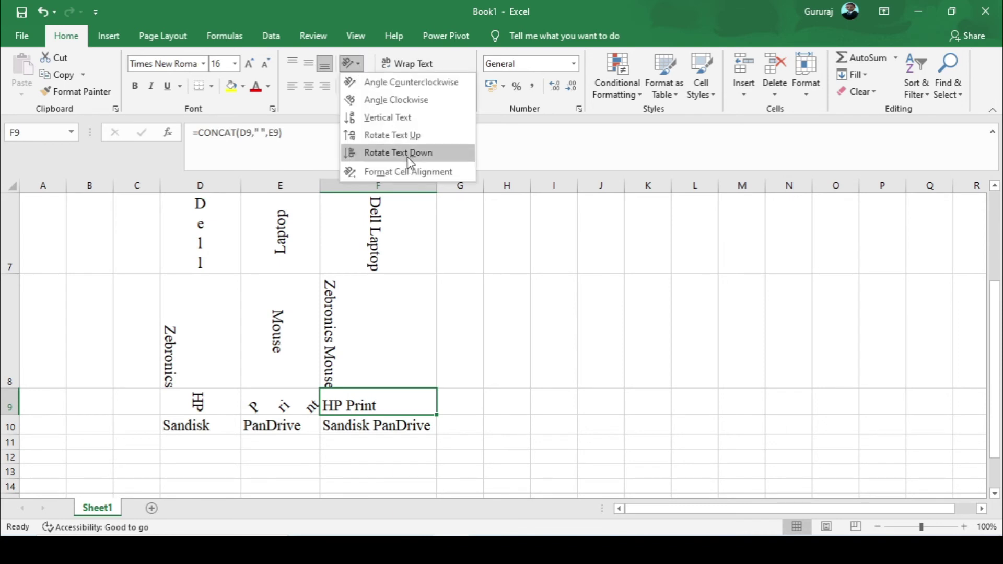
{"action": "left_click", "coordinate": [413, 170]}
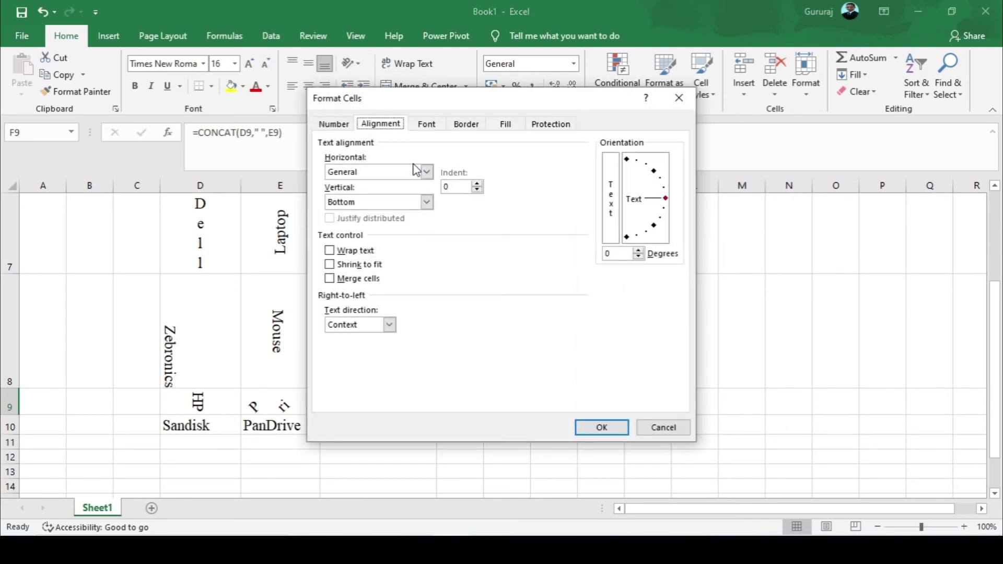
{"action": "left_click", "coordinate": [426, 171]}
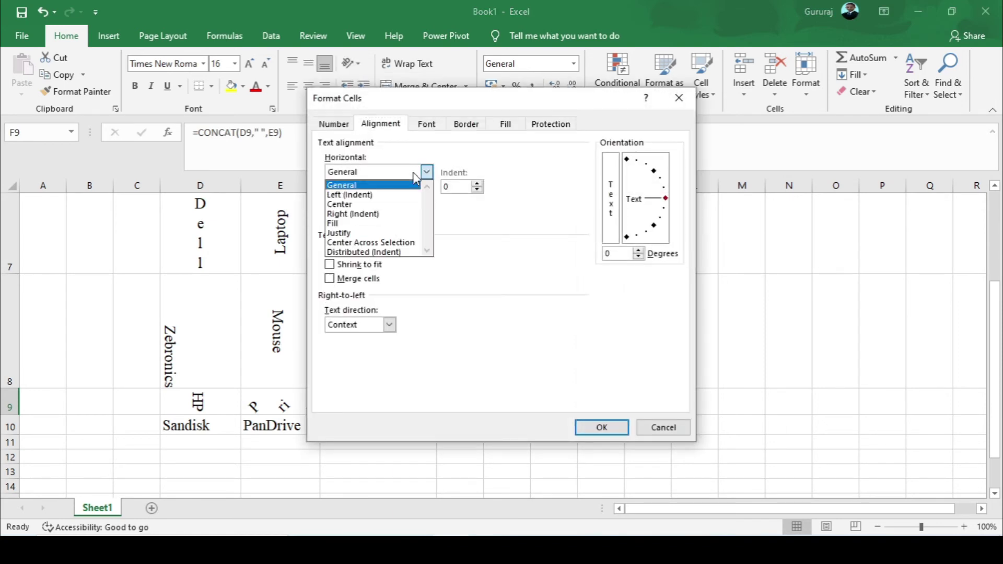
{"action": "left_click", "coordinate": [399, 223]}
{"action": "left_click", "coordinate": [428, 203]}
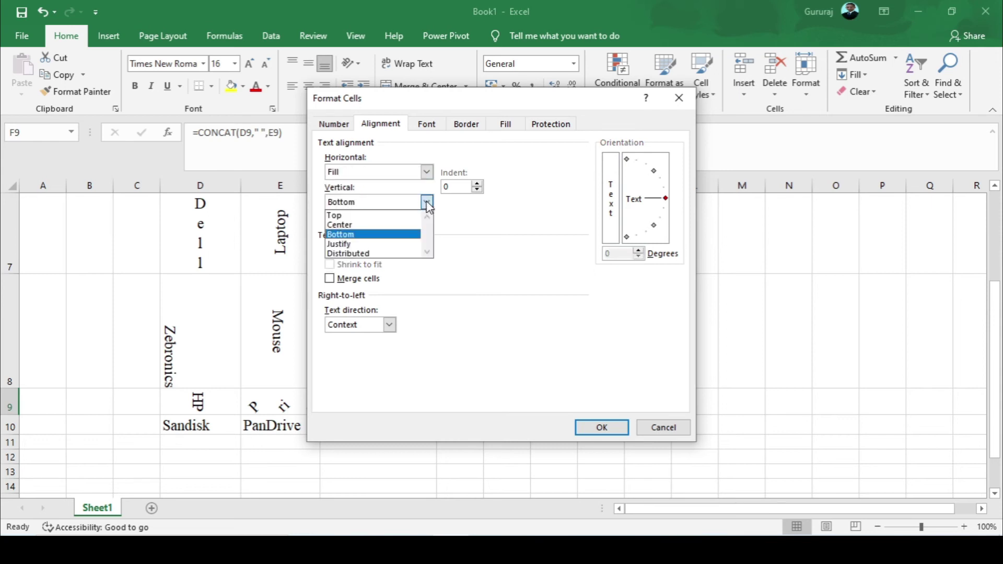
{"action": "left_click", "coordinate": [353, 216]}
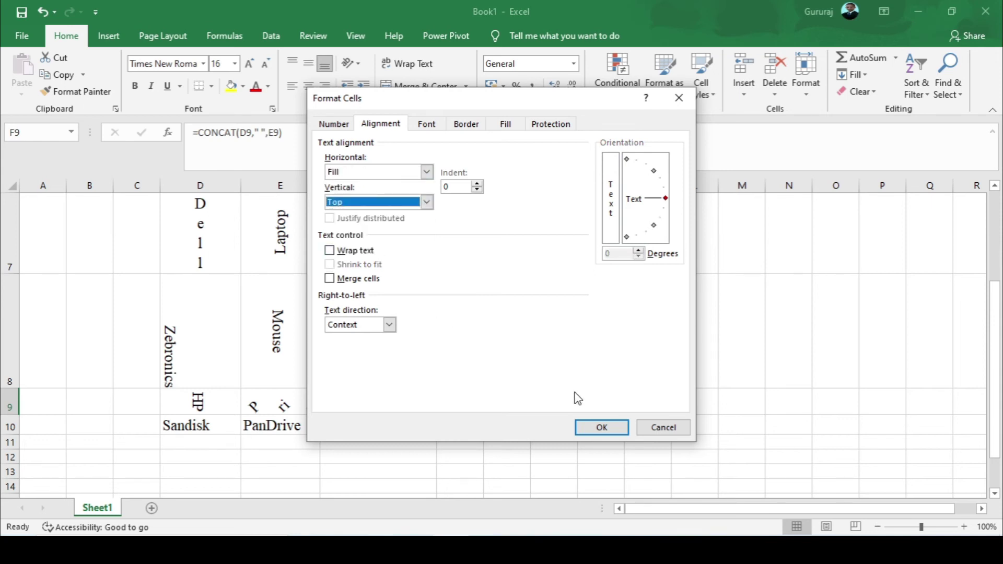
{"action": "left_click", "coordinate": [603, 426]}
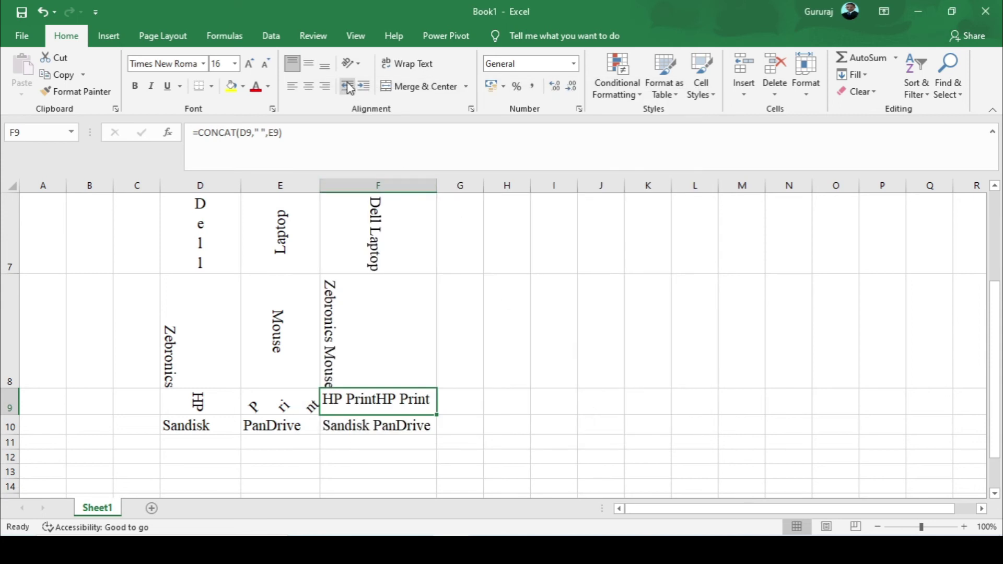
{"action": "left_click", "coordinate": [350, 63]}
{"action": "key", "text": "Escape"}
{"action": "left_click", "coordinate": [352, 66]}
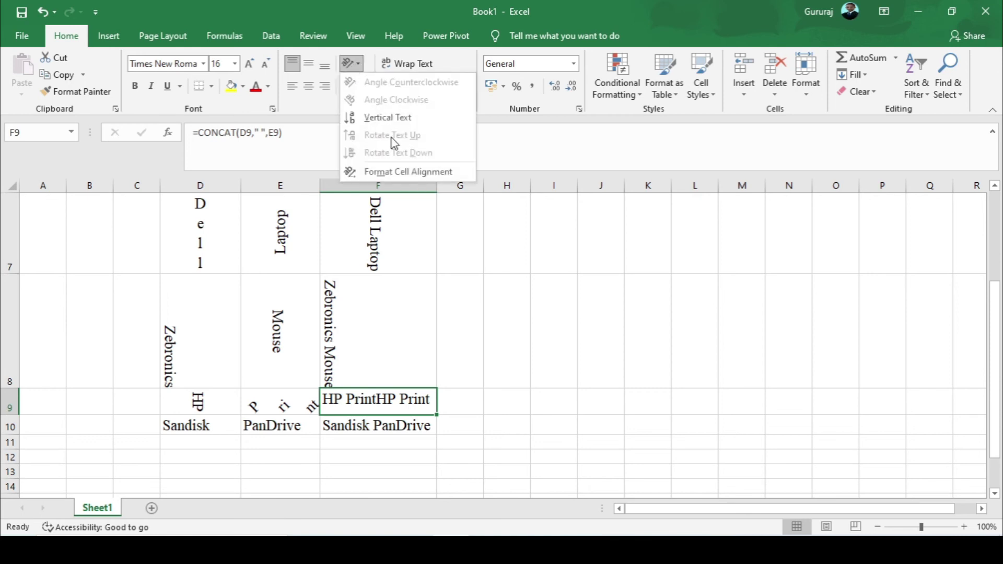
{"action": "key", "text": "Escape"}
{"action": "left_click", "coordinate": [337, 261]}
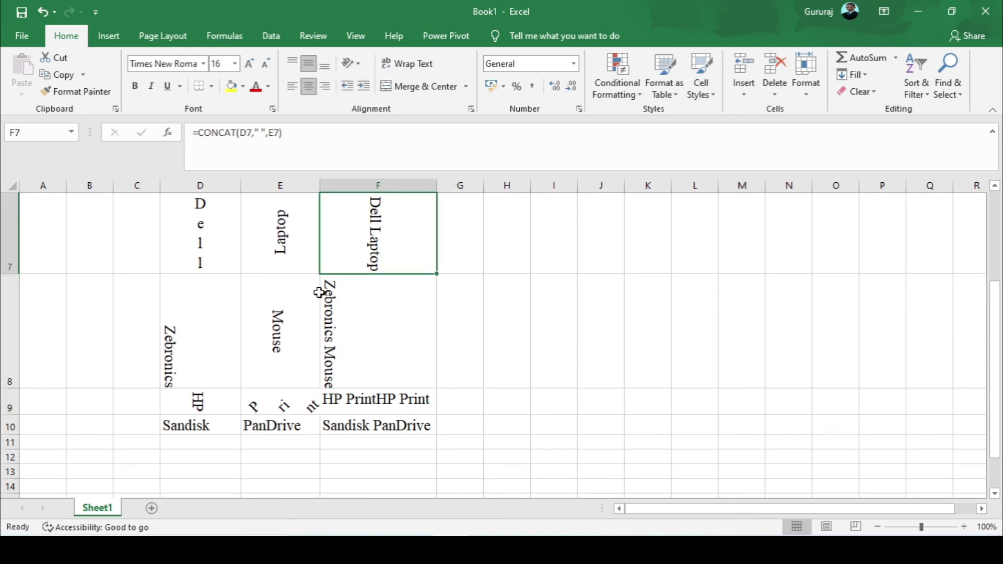
Step: Rotate the Sandisk text in D10 down
{"action": "left_click", "coordinate": [177, 433]}
{"action": "left_click", "coordinate": [351, 63]}
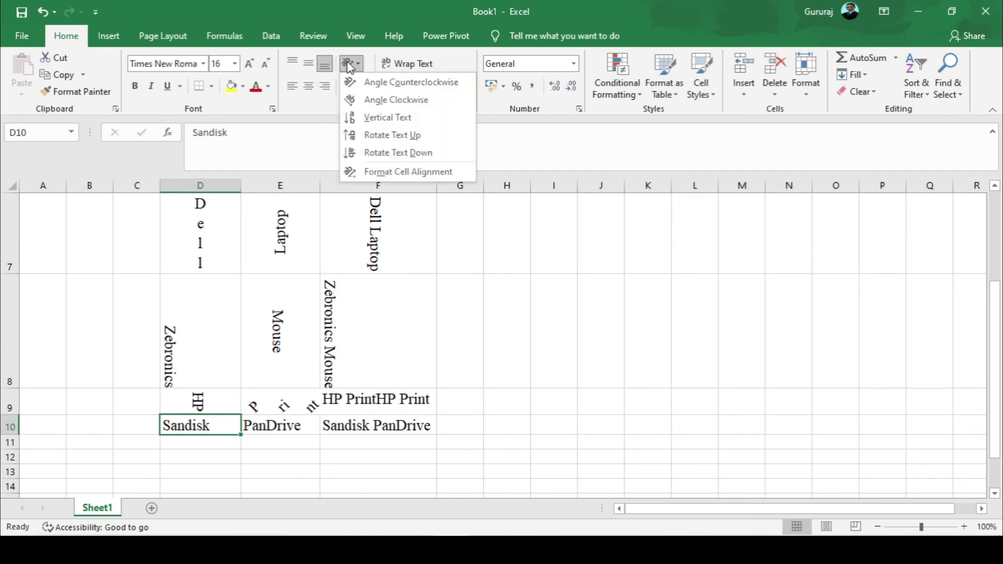
{"action": "left_click", "coordinate": [389, 154]}
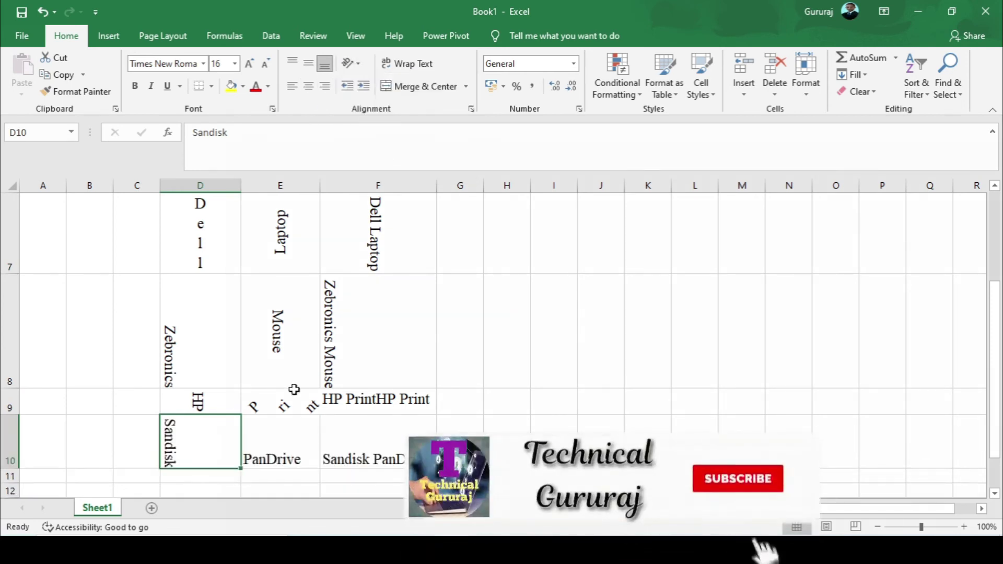
Step: Turn on text wrapping for the PanDrive cell (E10) and rotate its text up
{"action": "left_click", "coordinate": [271, 476]}
{"action": "left_click", "coordinate": [270, 454]}
{"action": "scroll", "coordinate": [269, 439], "scroll_direction": "up", "scroll_amount": 1}
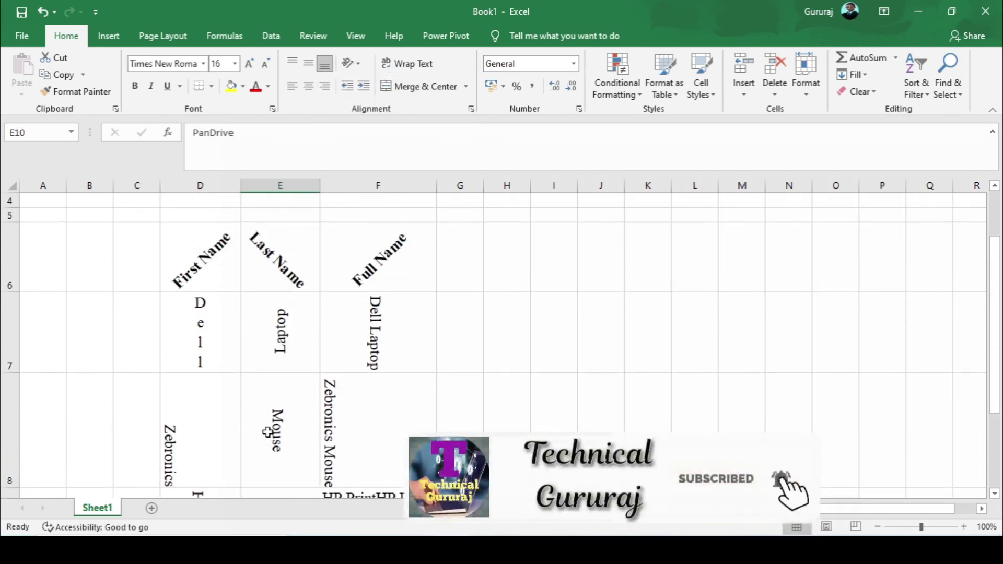
{"action": "scroll", "coordinate": [267, 422], "scroll_direction": "down", "scroll_amount": 1}
{"action": "scroll", "coordinate": [268, 422], "scroll_direction": "up", "scroll_amount": 3}
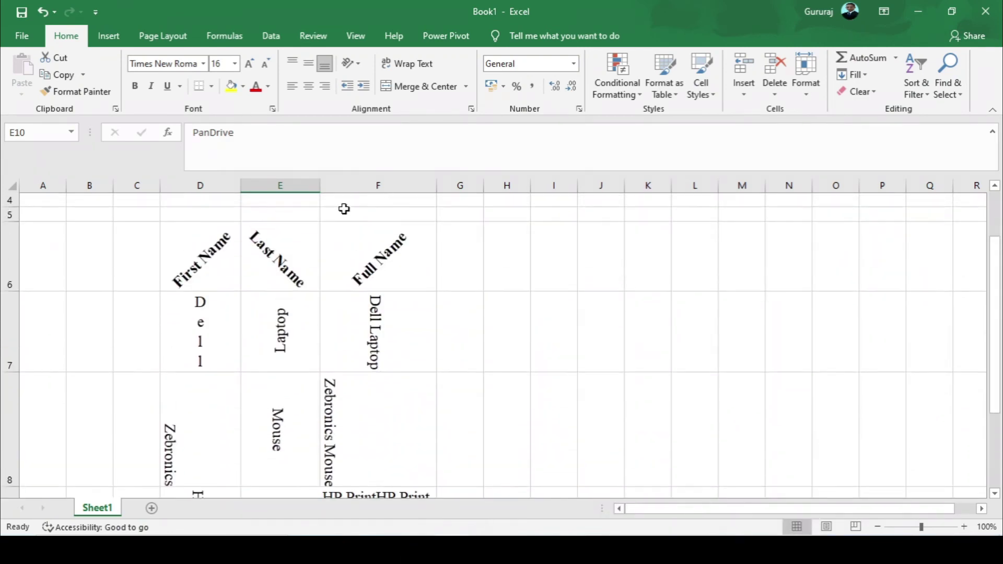
{"action": "left_click", "coordinate": [416, 65]}
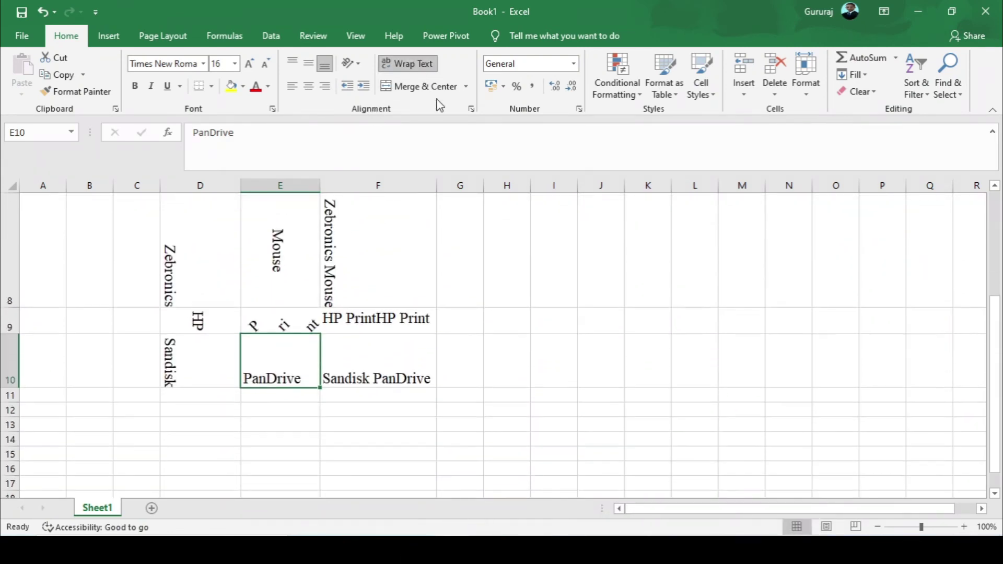
{"action": "left_click", "coordinate": [350, 63]}
{"action": "left_click", "coordinate": [418, 135]}
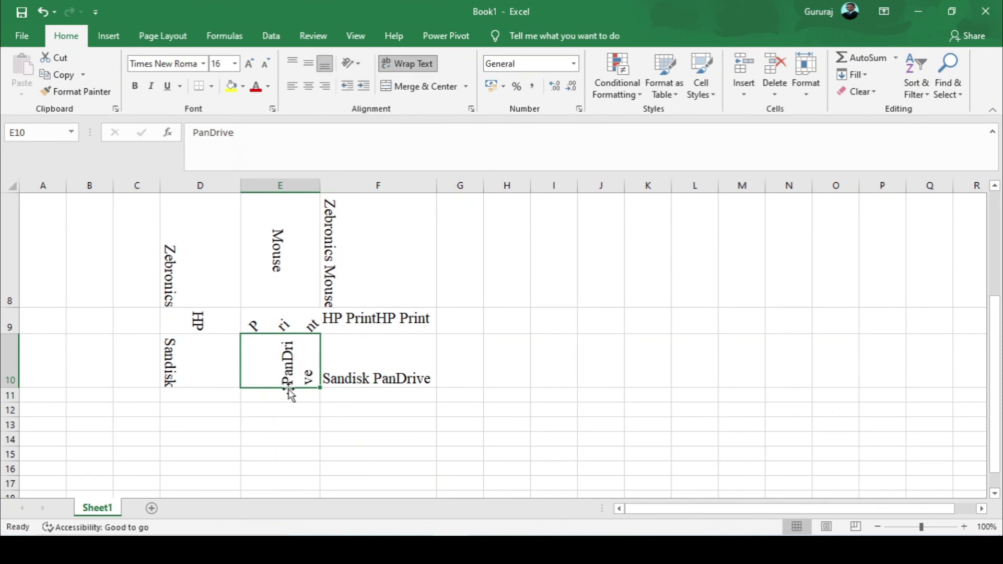
Step: Make row 10 taller and center the PanDrive text in E10 both horizontally and vertically
{"action": "left_click_drag", "start_coordinate": [2, 386], "coordinate": [2, 420]}
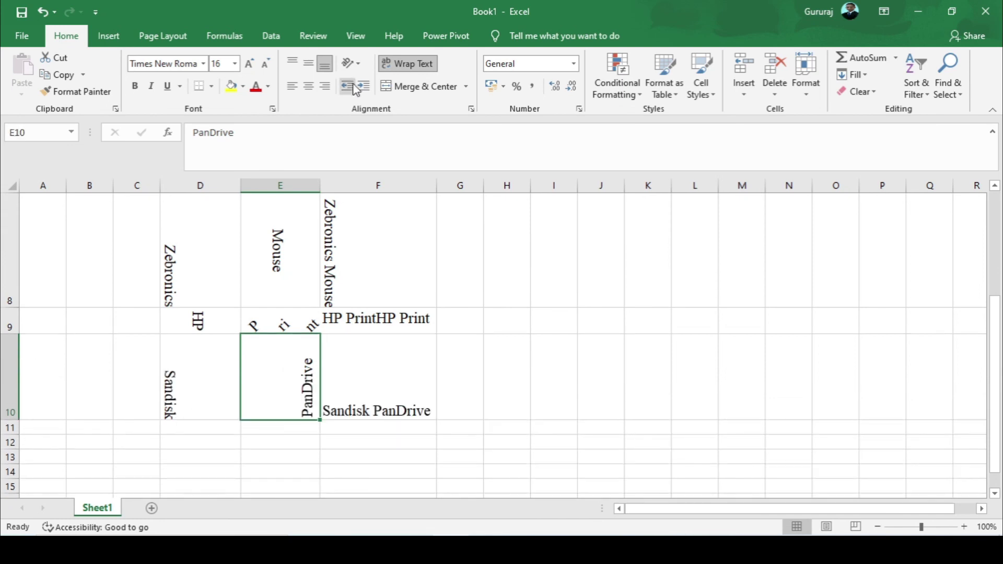
{"action": "left_click", "coordinate": [308, 85]}
{"action": "left_click", "coordinate": [309, 63]}
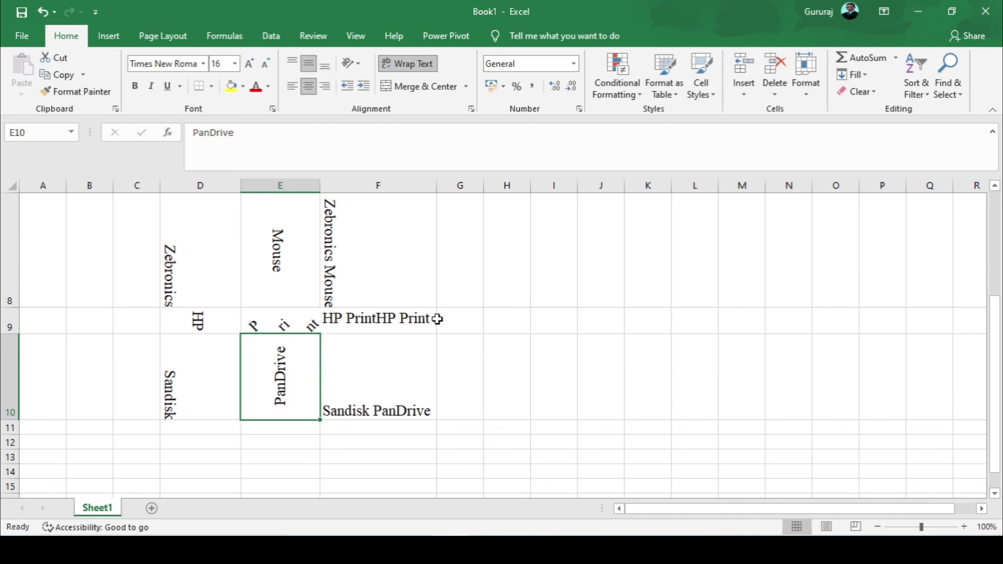
Step: Set the Sandisk PanDrive cell (F10) to vertical text
{"action": "left_click", "coordinate": [358, 394]}
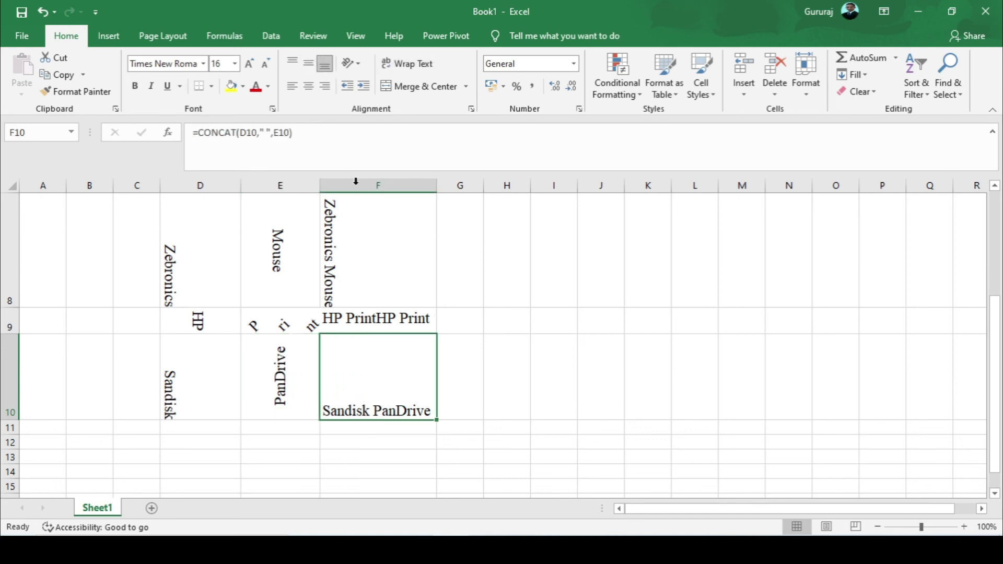
{"action": "left_click", "coordinate": [358, 65]}
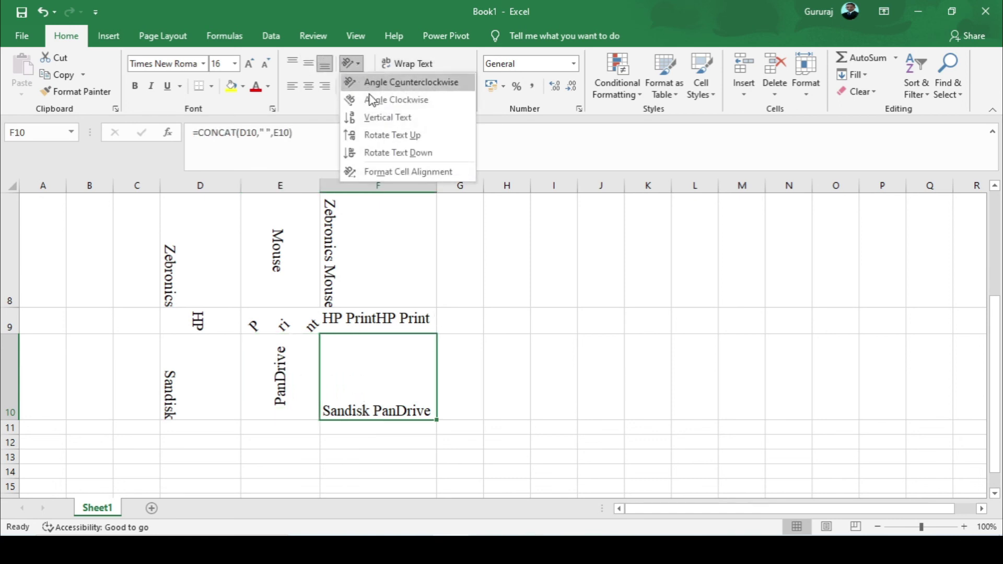
{"action": "left_click", "coordinate": [387, 118]}
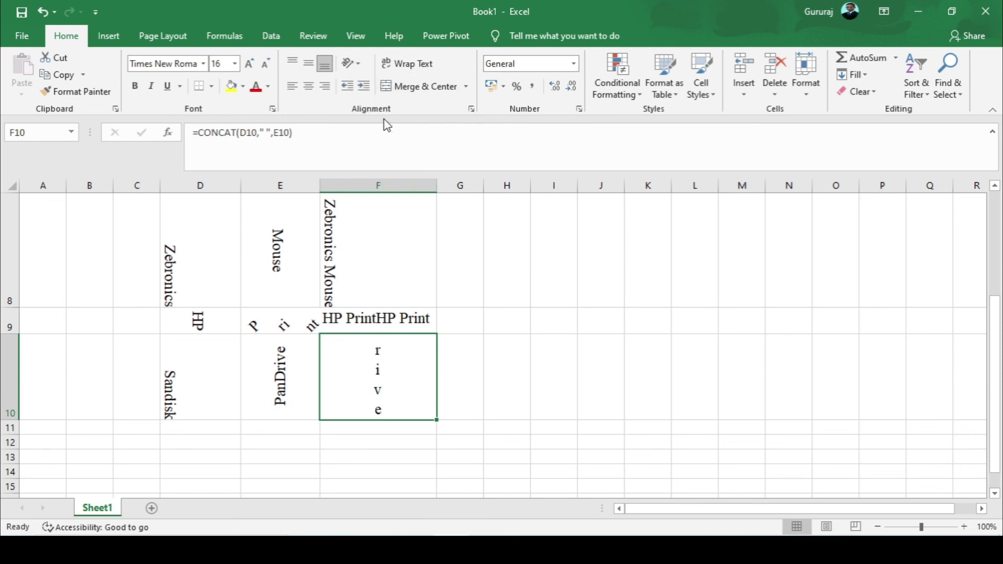
Step: Center the HP Print text in F9 horizontally and angle it counterclockwise
{"action": "left_click", "coordinate": [366, 322]}
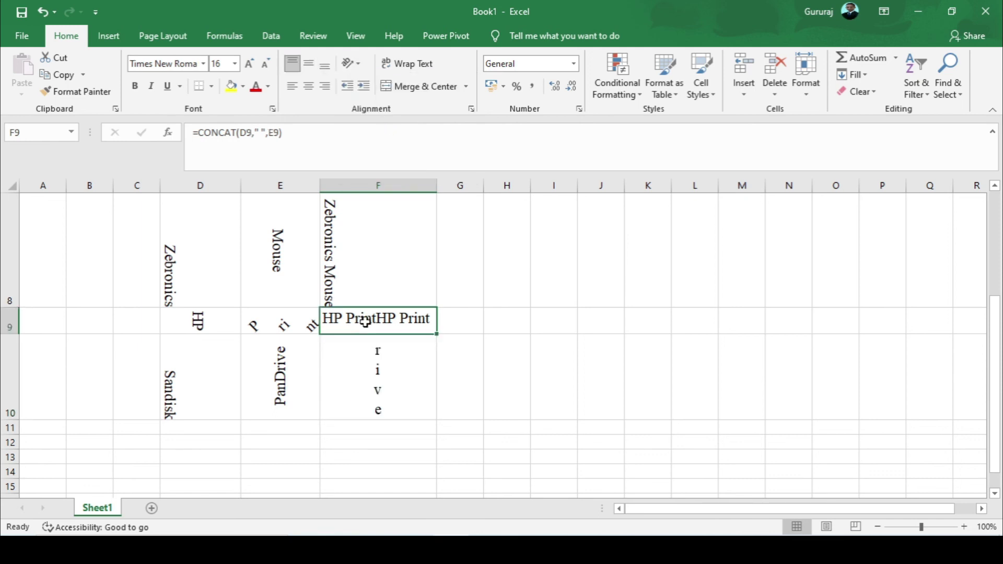
{"action": "left_click", "coordinate": [308, 86]}
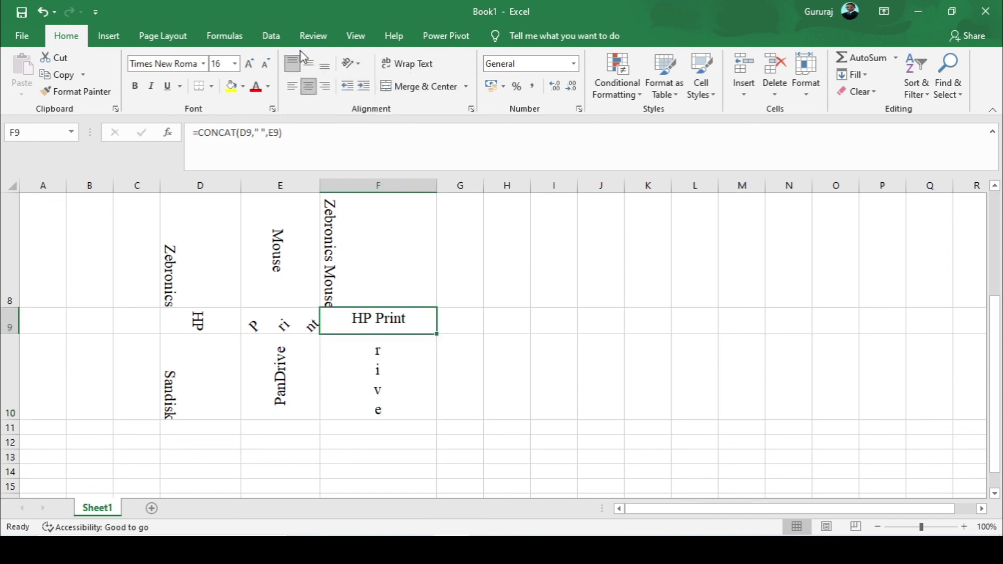
{"action": "left_click", "coordinate": [351, 63]}
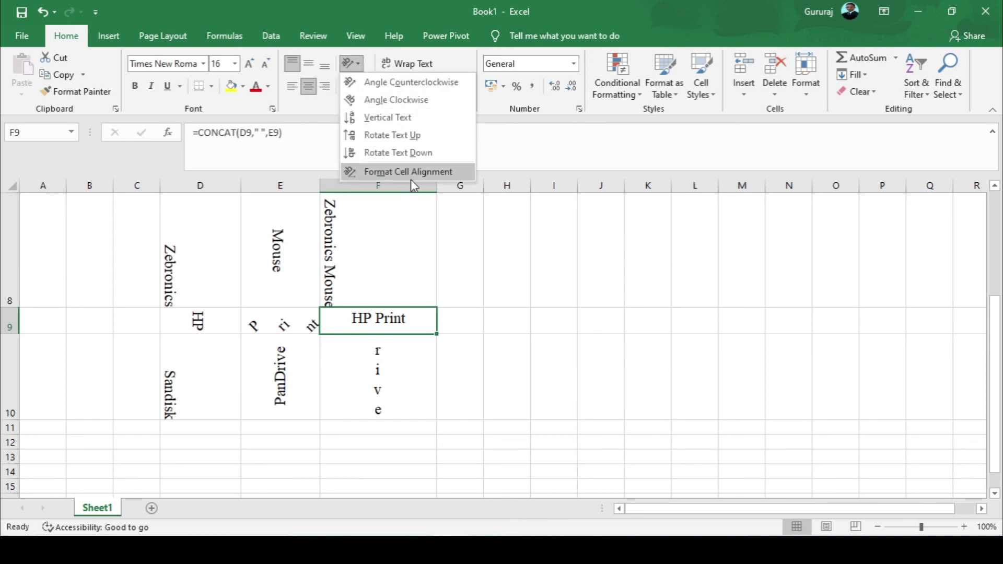
{"action": "left_click", "coordinate": [393, 82]}
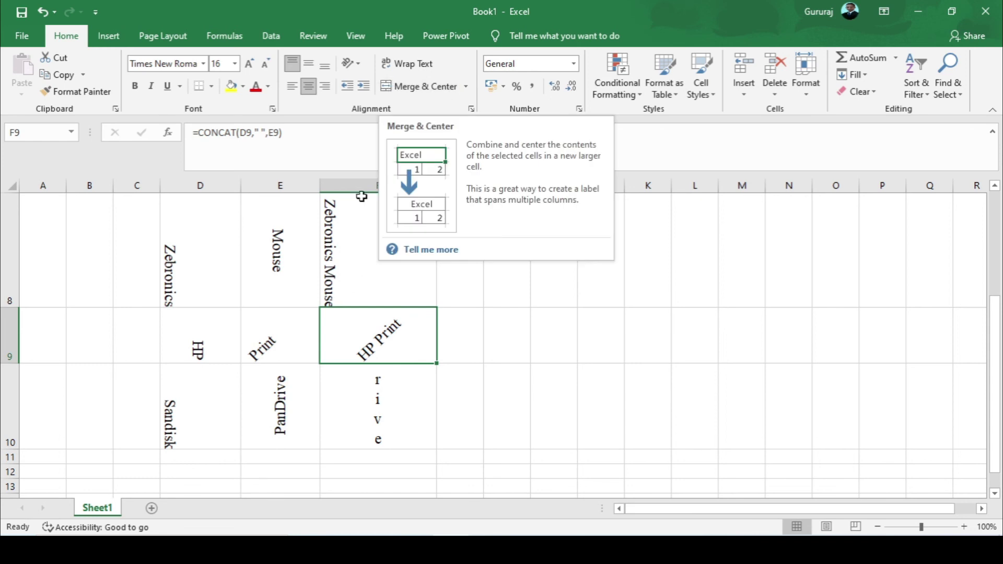
Step: Color the Last Name (E6) and Full Name (F6) header text red
{"action": "left_click", "coordinate": [358, 284]}
{"action": "scroll", "coordinate": [355, 277], "scroll_direction": "up", "scroll_amount": 3}
{"action": "scroll", "coordinate": [354, 273], "scroll_direction": "down", "scroll_amount": 3}
{"action": "scroll", "coordinate": [354, 273], "scroll_direction": "up", "scroll_amount": 3}
{"action": "left_click", "coordinate": [259, 296]}
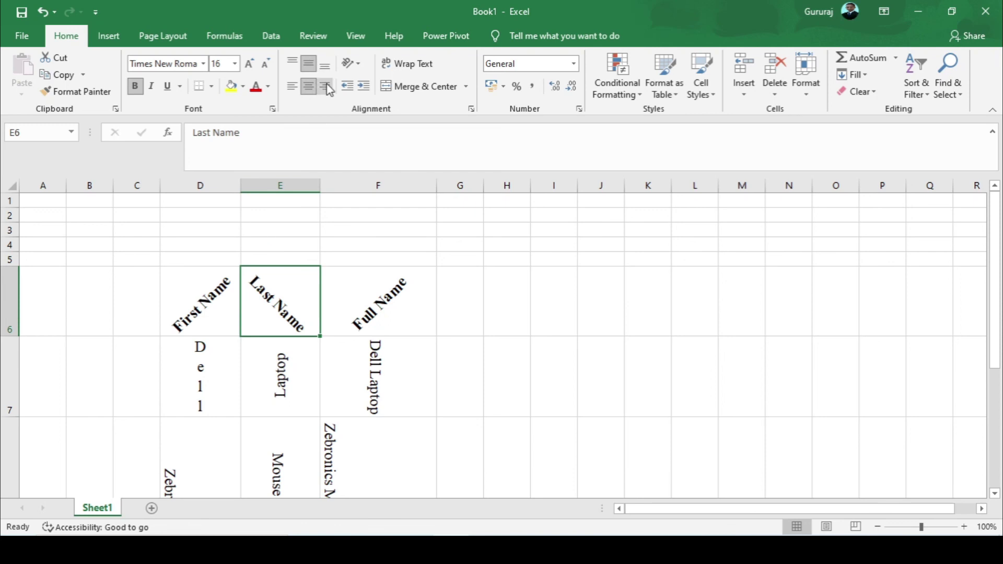
{"action": "left_click", "coordinate": [255, 86]}
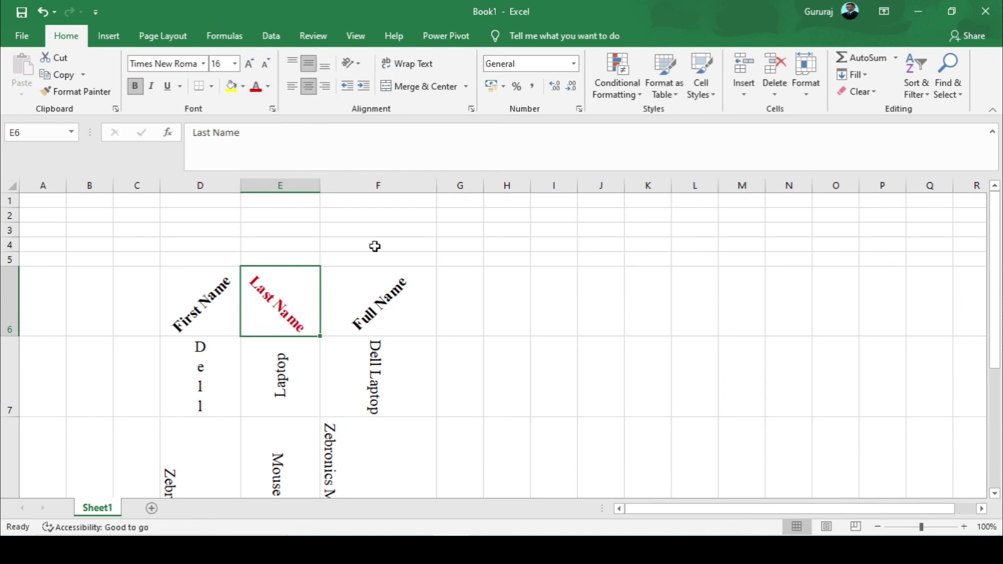
{"action": "left_click", "coordinate": [390, 299]}
{"action": "left_click", "coordinate": [255, 86]}
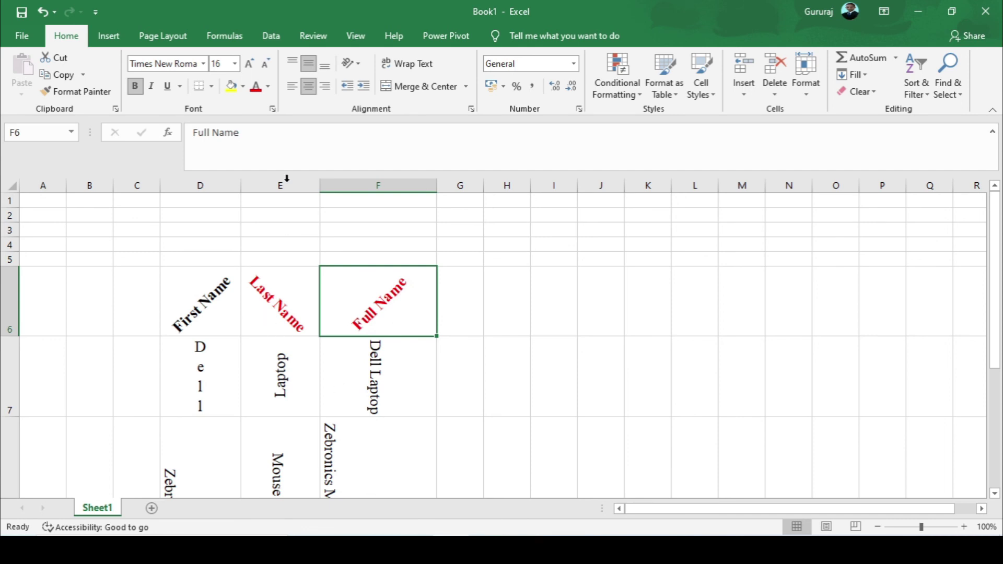
Step: Change the font color of the Full Name header (F6) to the blue theme color
{"action": "left_click", "coordinate": [267, 86]}
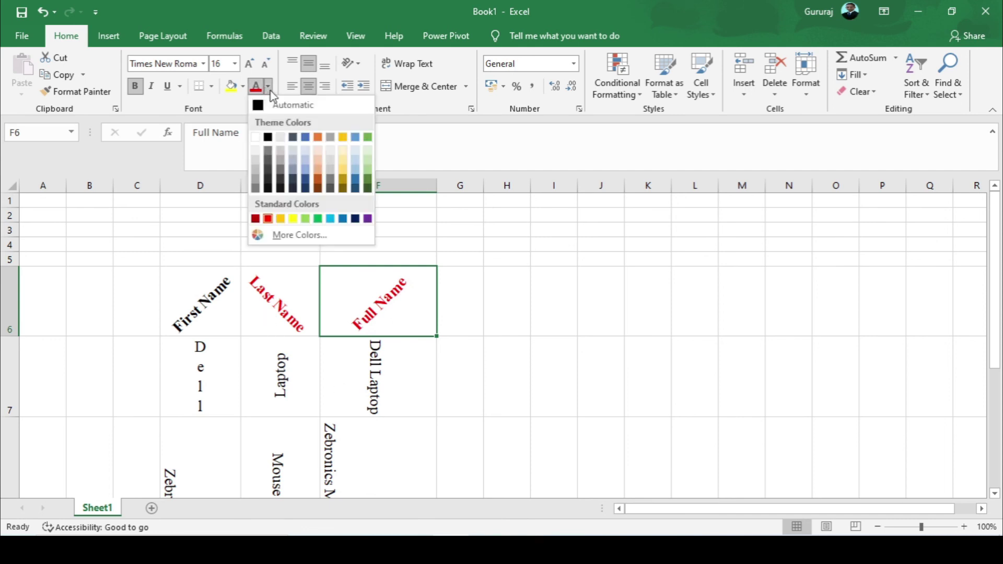
{"action": "left_click", "coordinate": [305, 137]}
{"action": "scroll", "coordinate": [468, 430], "scroll_direction": "down", "scroll_amount": 3}
{"action": "scroll", "coordinate": [468, 429], "scroll_direction": "down", "scroll_amount": 1}
{"action": "scroll", "coordinate": [468, 430], "scroll_direction": "up", "scroll_amount": 3}
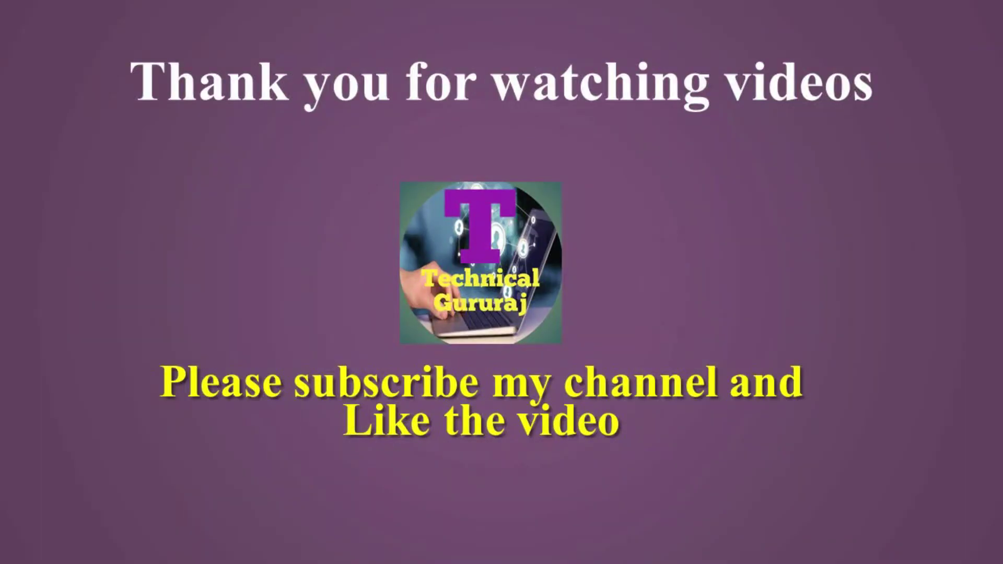